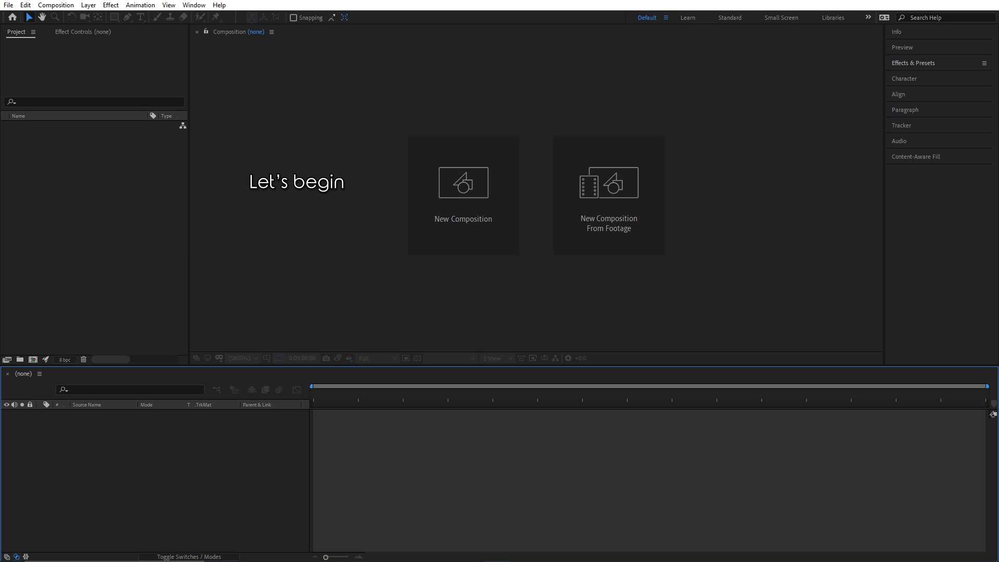
Import Clip.mp4 into the project and create a composition from it
{"action": "left_click_drag", "start_coordinate": [349, 306], "coordinate": [106, 230]}
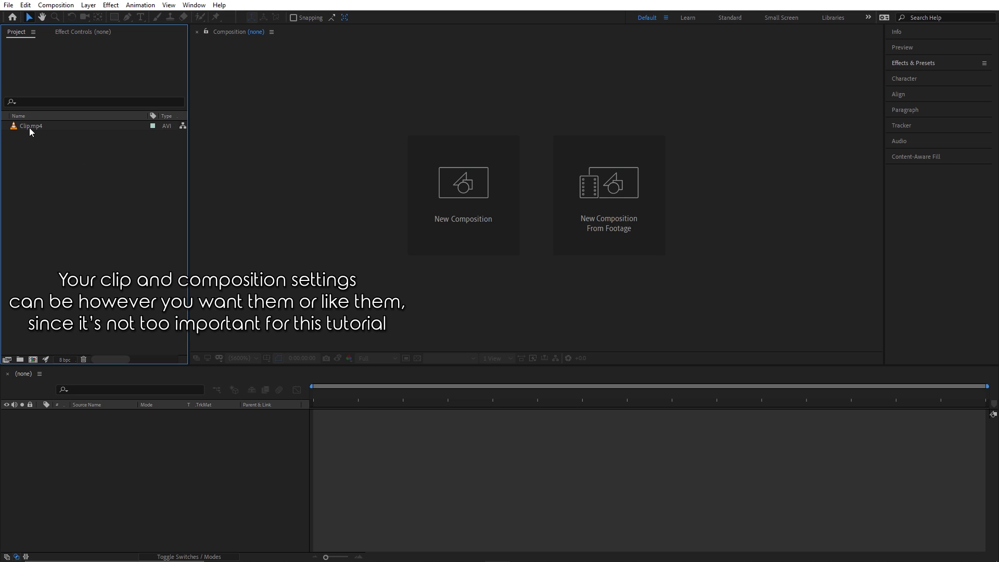
{"action": "left_click_drag", "start_coordinate": [30, 127], "coordinate": [34, 361]}
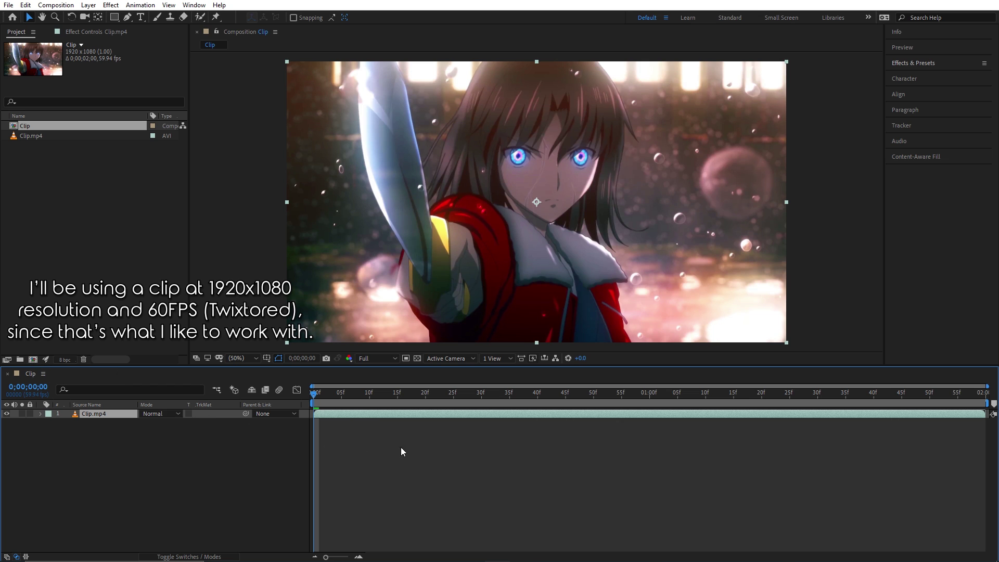
Preview the clip and place the current time indicator at 0;00;01;15
{"action": "left_click", "coordinate": [404, 448]}
{"action": "key", "text": "space"}
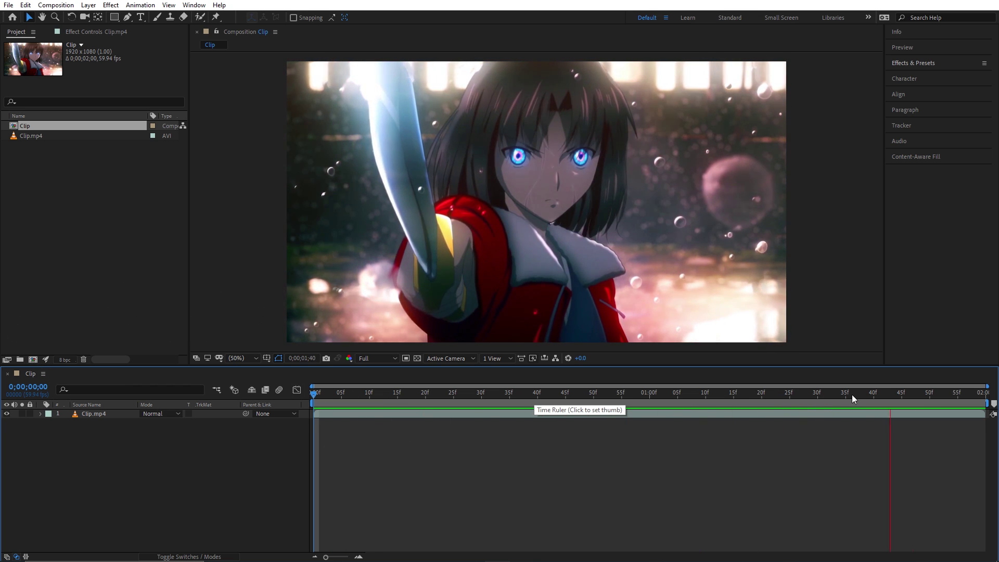
{"action": "left_click", "coordinate": [733, 404]}
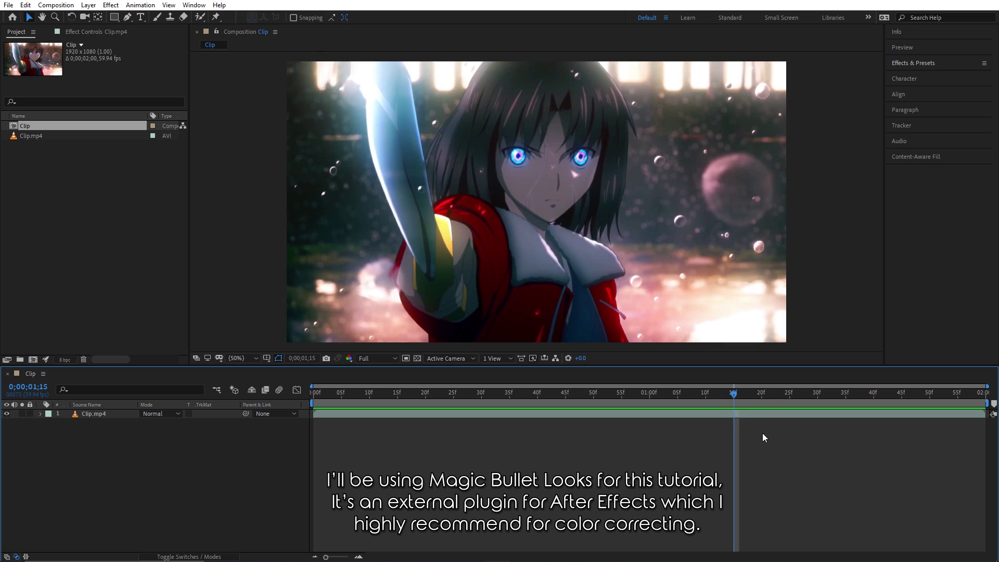
Create an adjustment layer above the clip
{"action": "right_click", "coordinate": [708, 460]}
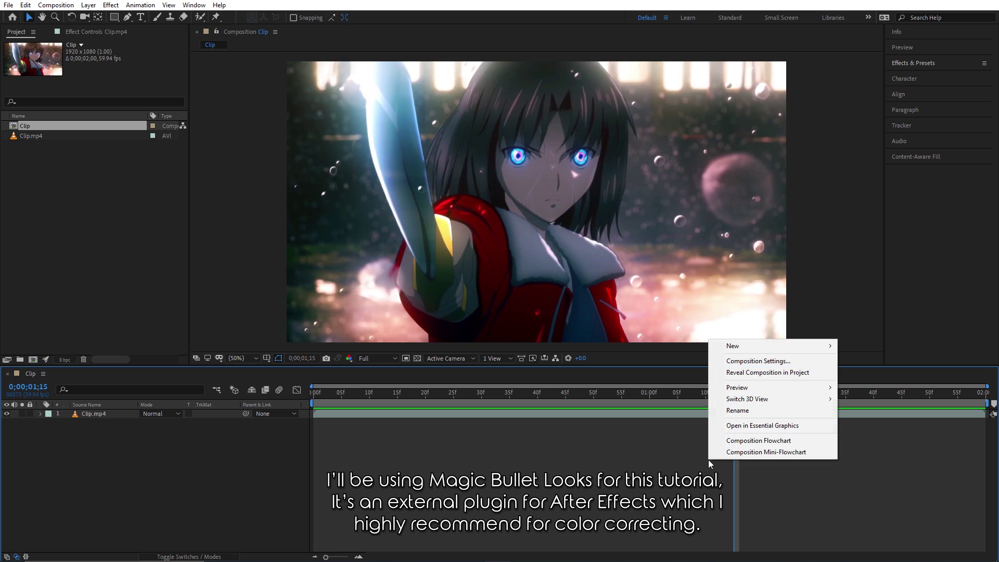
{"action": "mouse_move", "coordinate": [756, 349]}
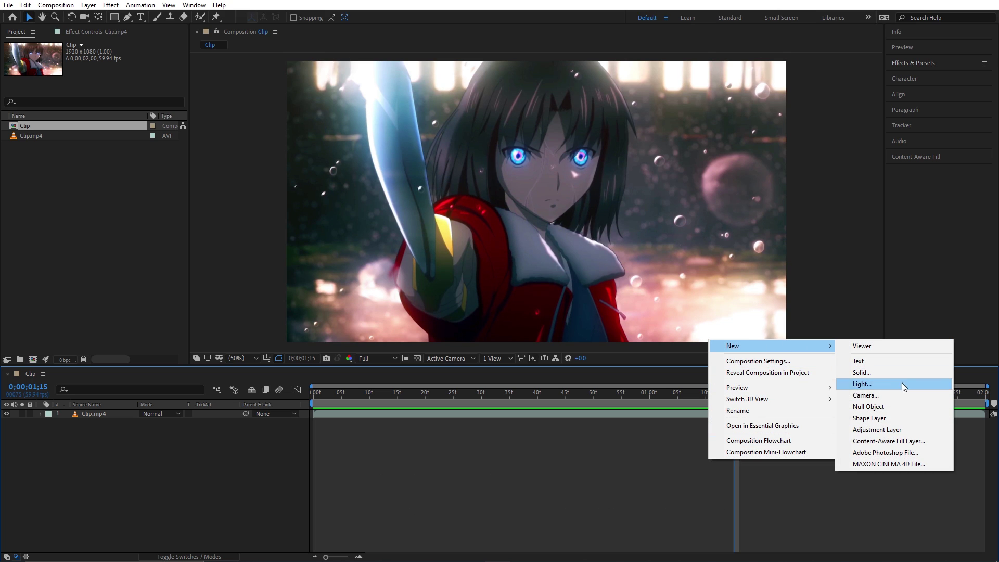
{"action": "left_click", "coordinate": [887, 430]}
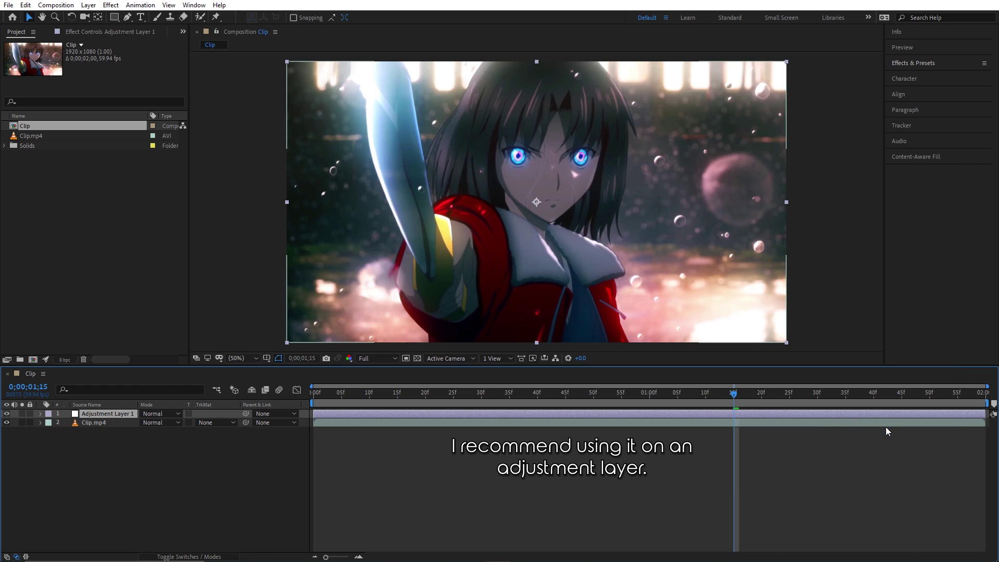
Apply the Magic Bullet Looks effect to the adjustment layer and open its look editor
{"action": "left_click", "coordinate": [920, 62]}
{"action": "left_click", "coordinate": [922, 76]}
{"action": "type", "text": "look"}
{"action": "left_click_drag", "start_coordinate": [932, 114], "coordinate": [739, 414]}
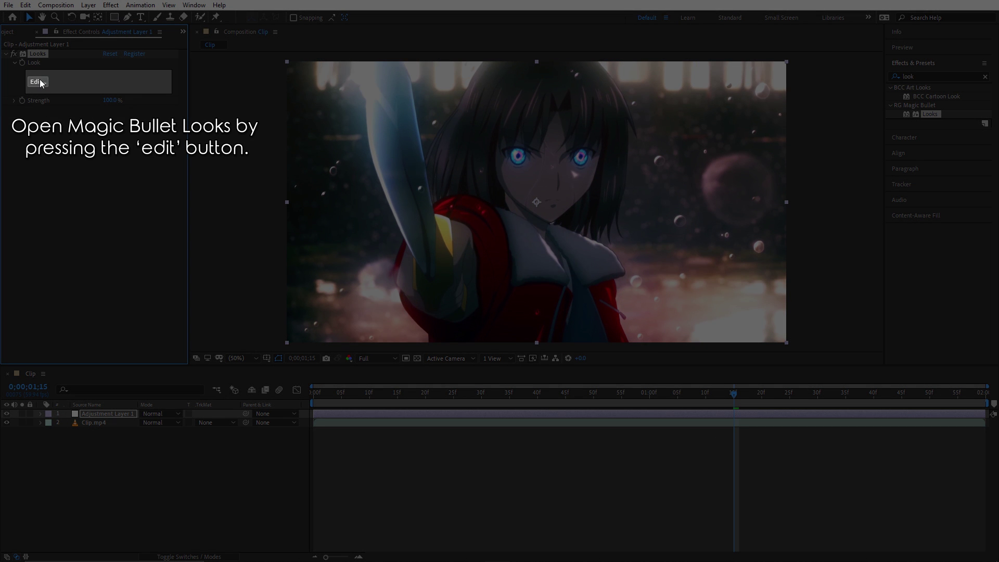
{"action": "left_click", "coordinate": [35, 81]}
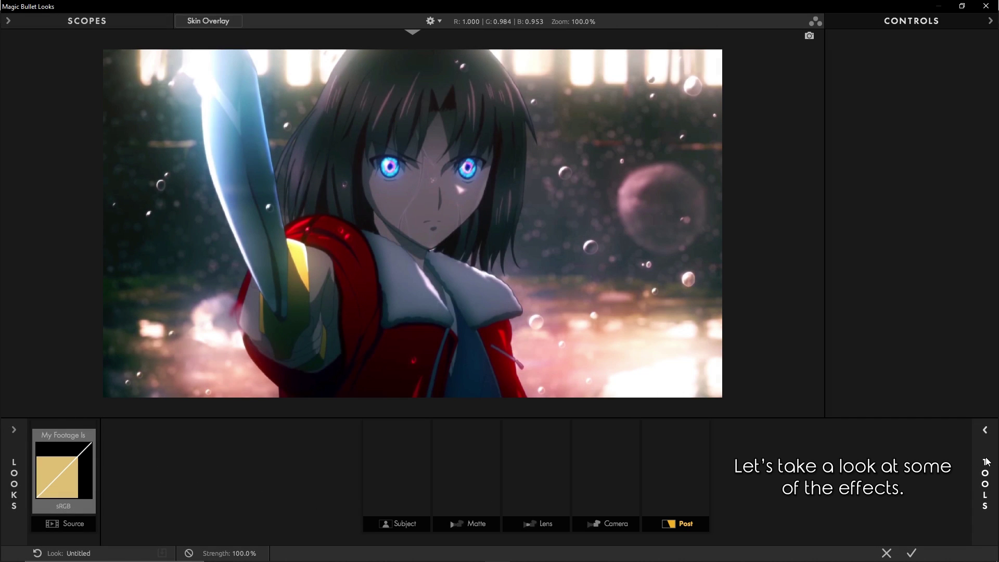
Review the tools available in the Post, Subject, Matte, Lens and Camera categories
{"action": "left_click", "coordinate": [986, 461]}
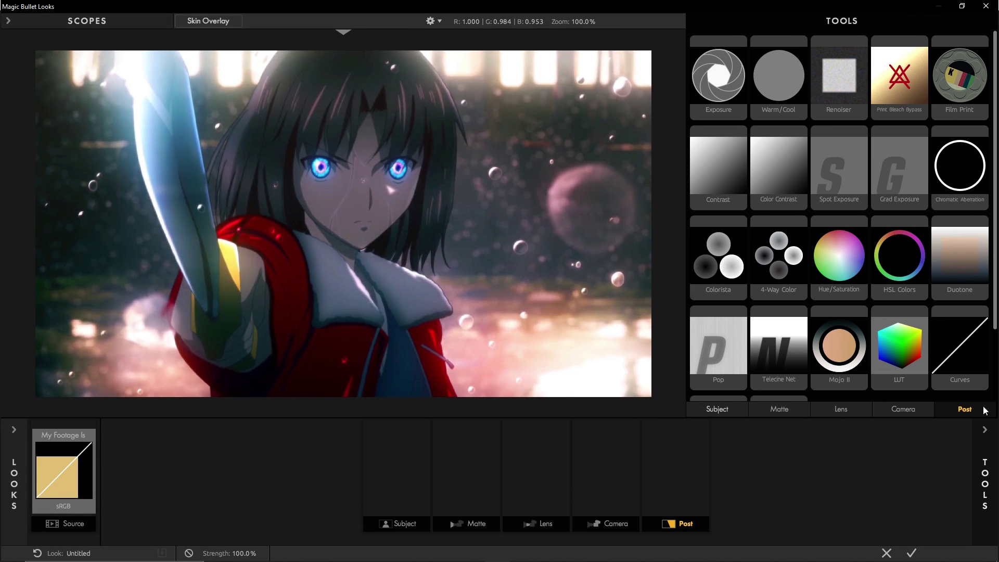
{"action": "left_click_drag", "start_coordinate": [995, 326], "coordinate": [995, 350]}
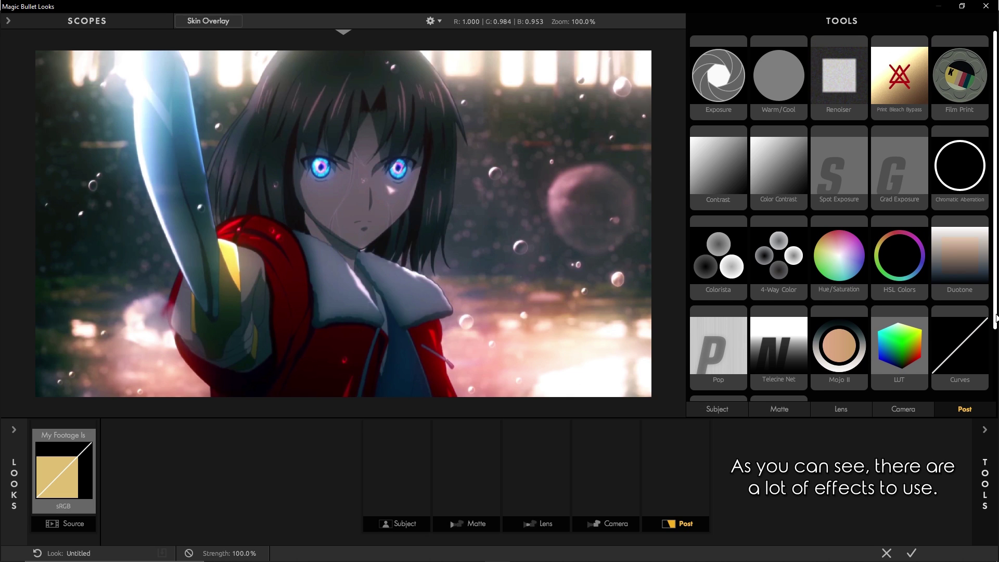
{"action": "left_click", "coordinate": [713, 408]}
{"action": "left_click", "coordinate": [774, 406]}
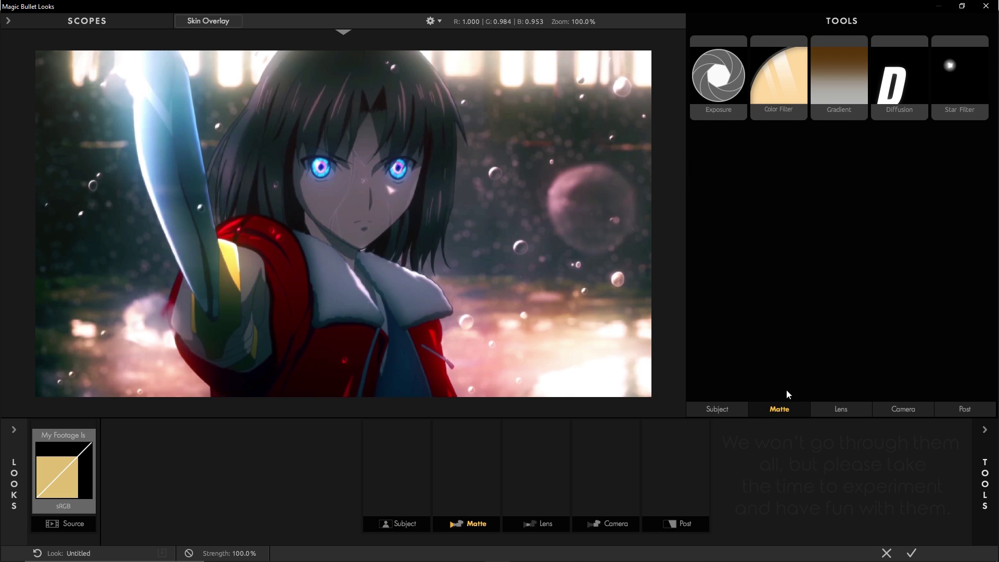
{"action": "left_click", "coordinate": [857, 409]}
{"action": "left_click", "coordinate": [911, 404]}
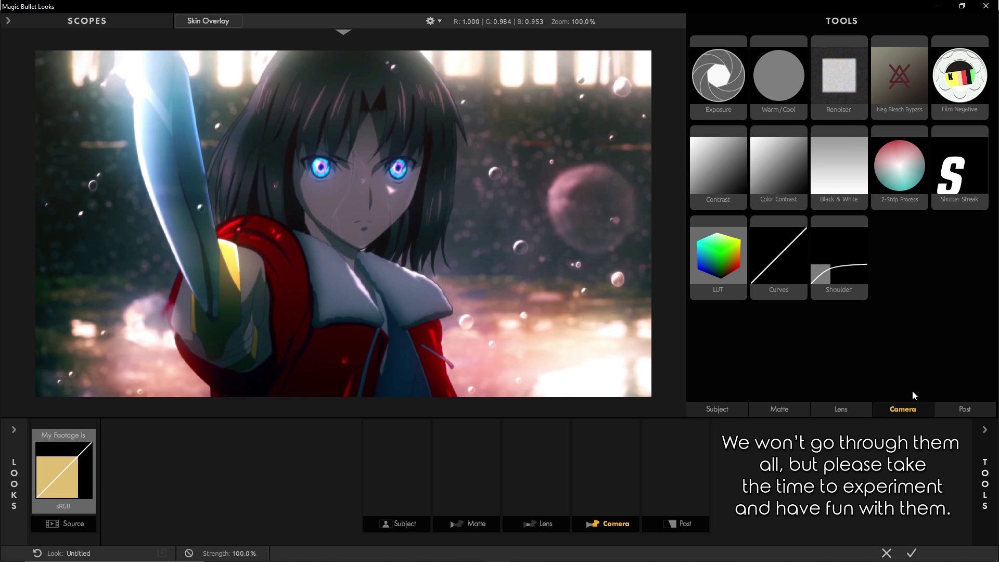
Add the Curves tool from the Post category to the look's Post stage
{"action": "left_click", "coordinate": [962, 410]}
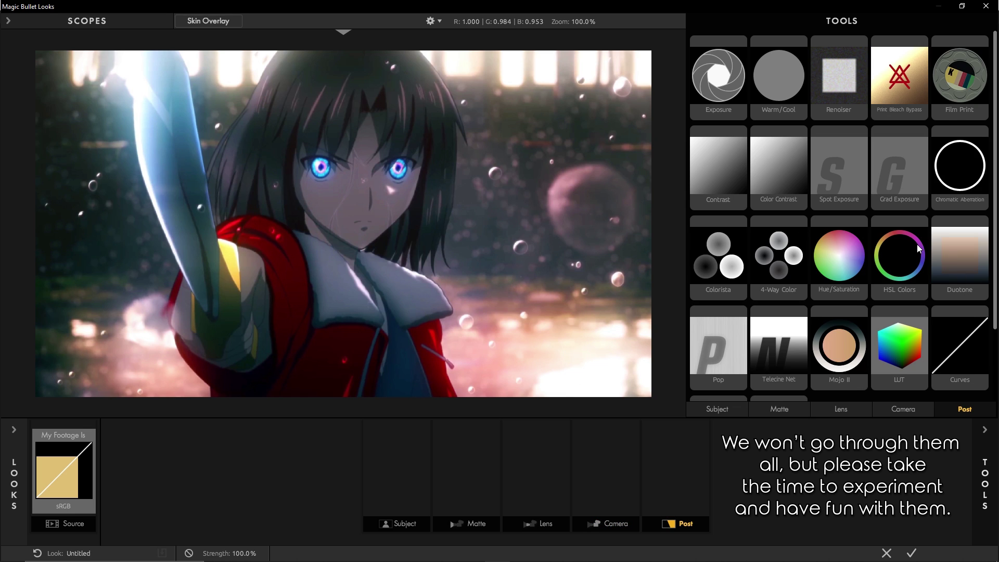
{"action": "left_click_drag", "start_coordinate": [996, 186], "coordinate": [664, 489]}
{"action": "left_click", "coordinate": [980, 453]}
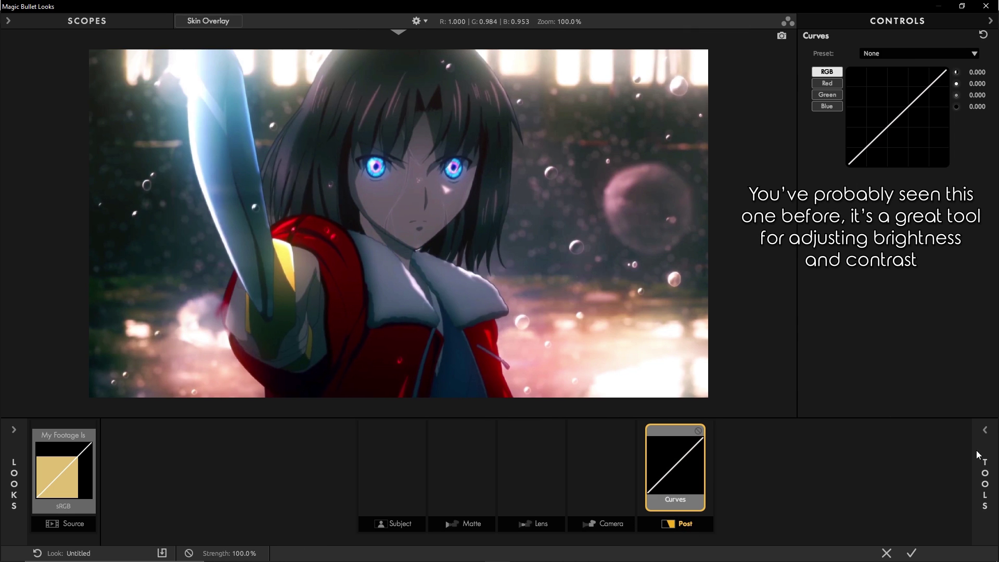
Shape the RGB curve into a gentle S that raises highlights and lowers shadows, and compare the image without it
{"action": "left_click", "coordinate": [928, 88]}
{"action": "left_click_drag", "start_coordinate": [926, 87], "coordinate": [923, 81]}
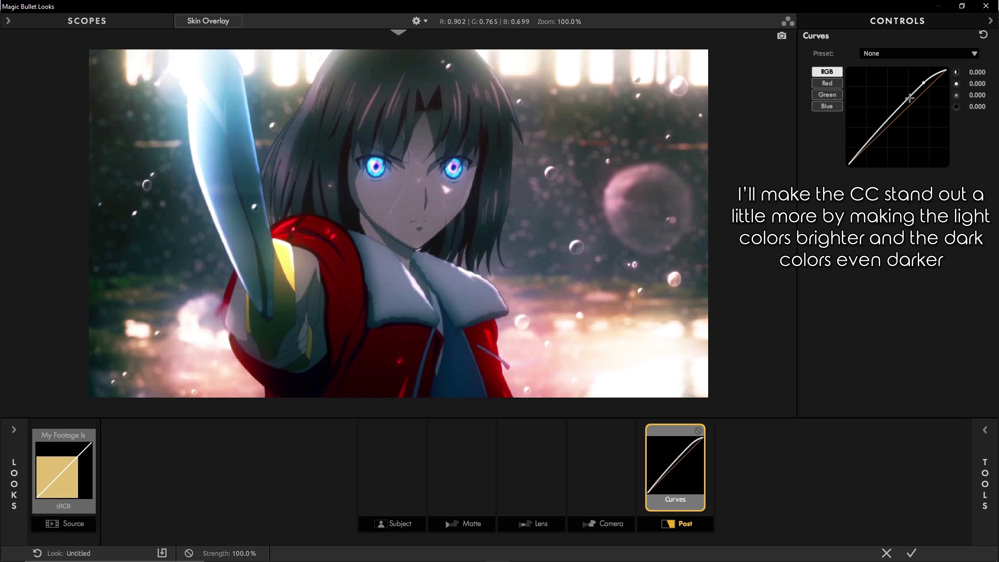
{"action": "left_click_drag", "start_coordinate": [869, 142], "coordinate": [872, 144]}
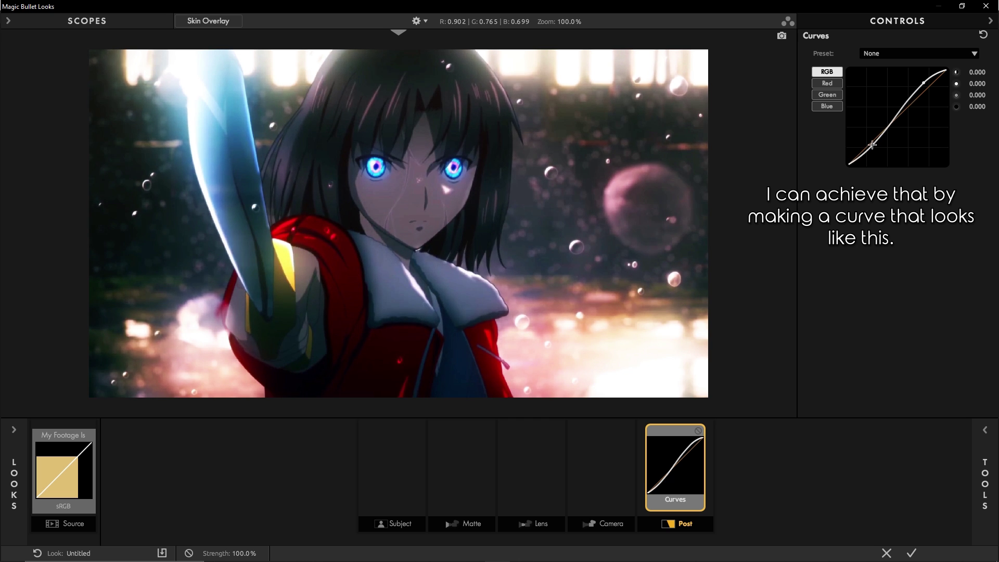
{"action": "left_click", "coordinate": [698, 432]}
{"action": "left_click", "coordinate": [698, 432]}
Look at the separate Red, Green and Blue curves of the Curves tool and return to the RGB curve
{"action": "left_click", "coordinate": [831, 85]}
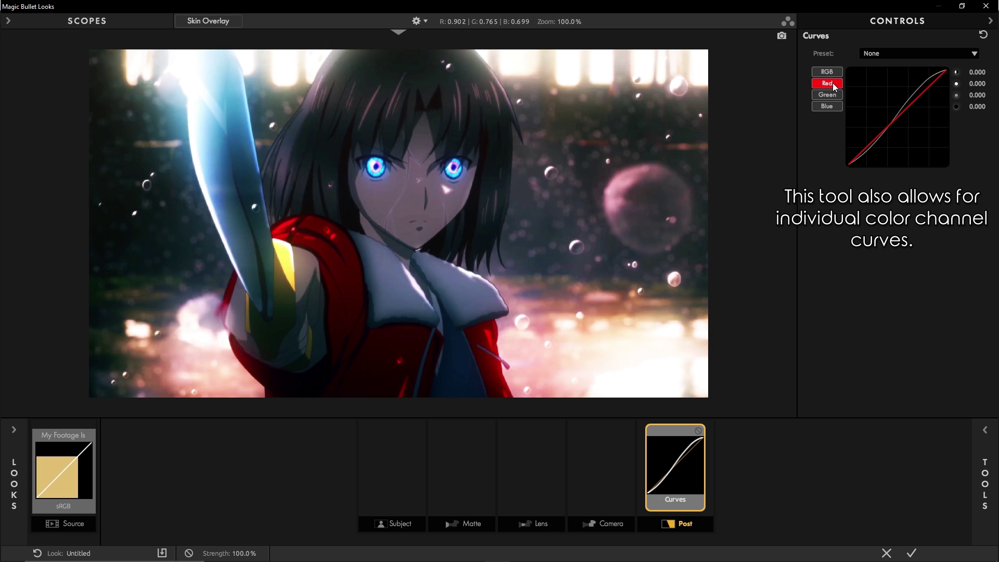
{"action": "left_click", "coordinate": [832, 96]}
{"action": "left_click", "coordinate": [832, 108]}
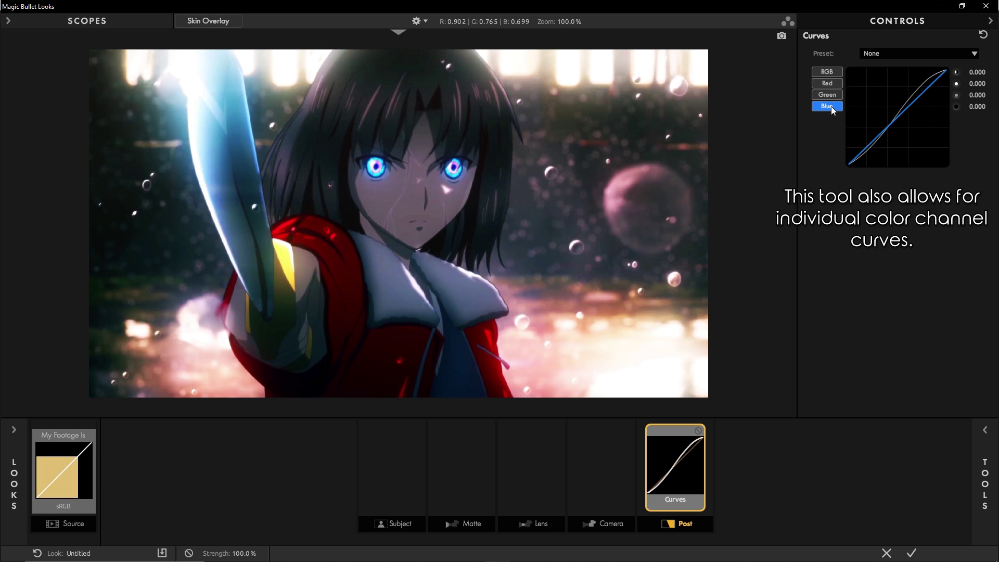
{"action": "left_click", "coordinate": [831, 72]}
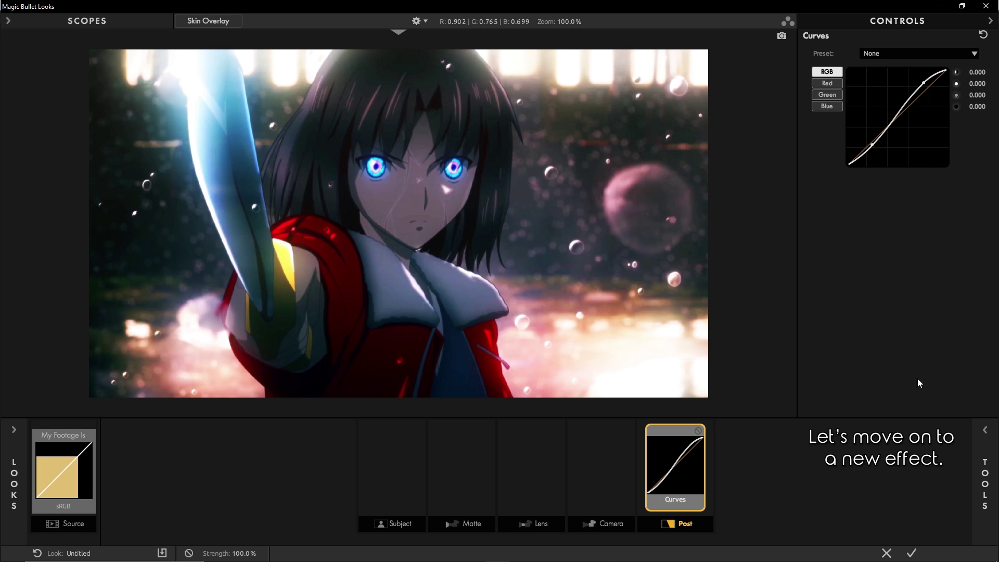
Add the Edge Softness tool to the look's Lens stage
{"action": "left_click", "coordinate": [973, 440]}
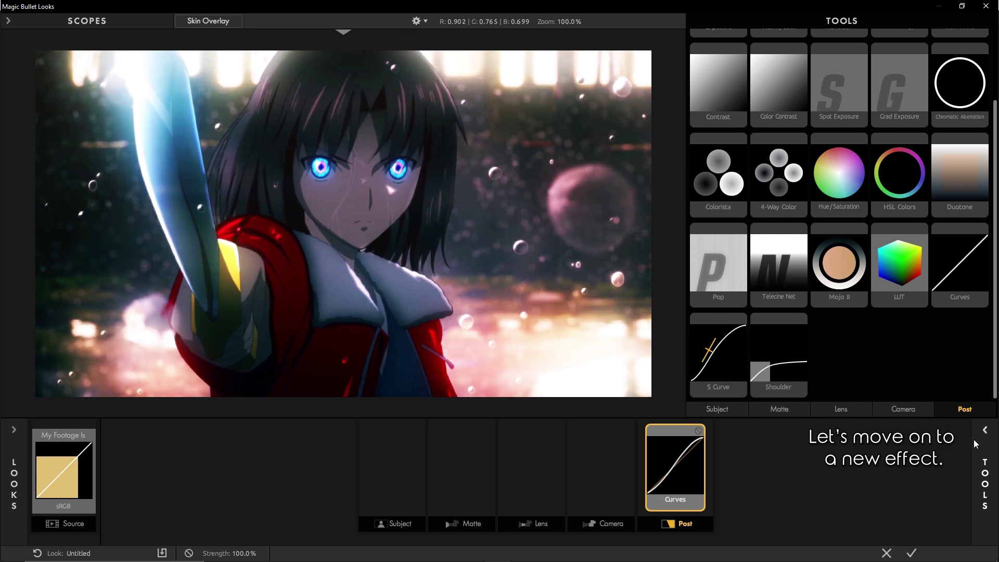
{"action": "left_click", "coordinate": [853, 409]}
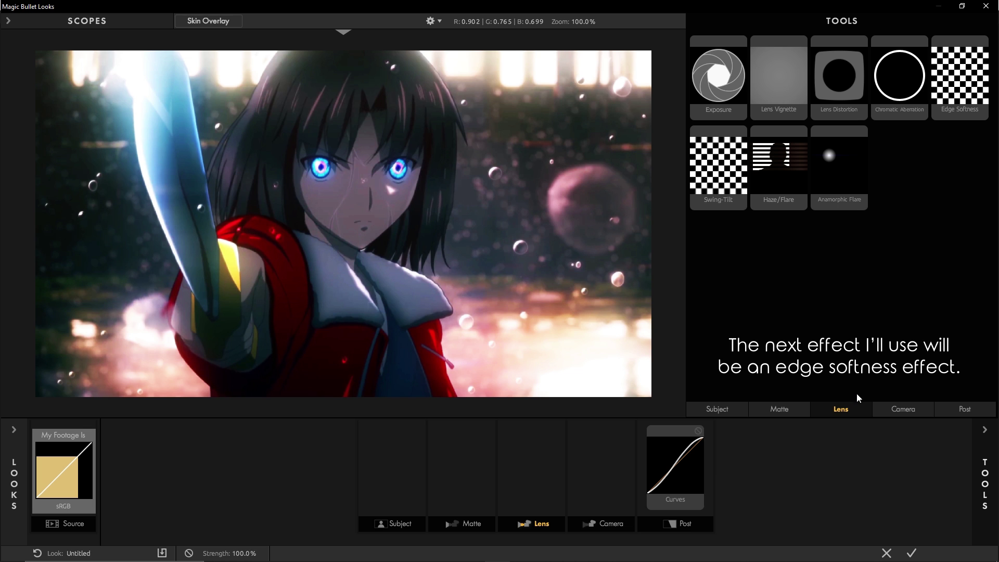
{"action": "left_click_drag", "start_coordinate": [978, 116], "coordinate": [538, 480]}
{"action": "left_click", "coordinate": [985, 457]}
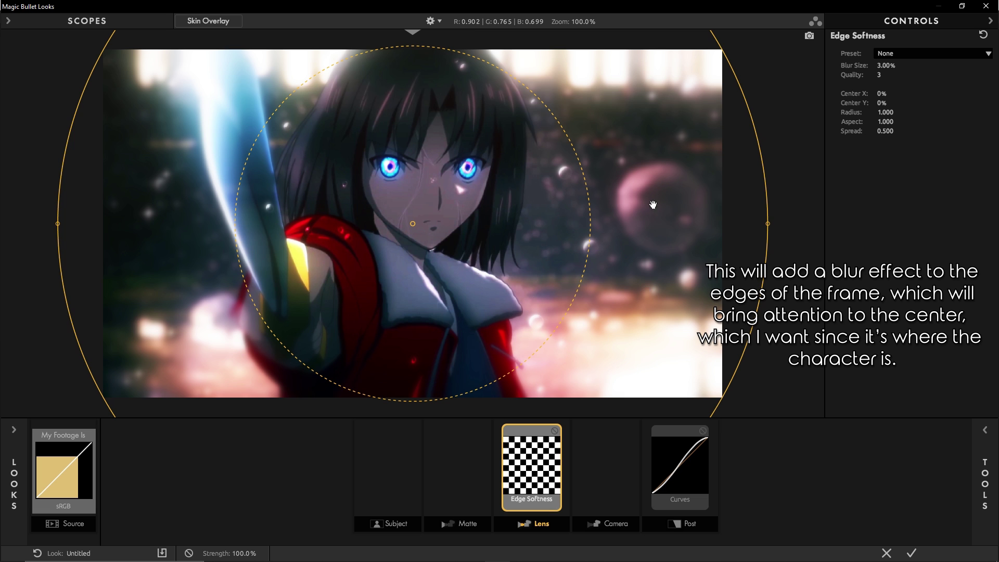
Set Edge Softness blur size to 3% and reshape its region to centre about -0.3%, -0.3%, radius 1.037, aspect 0.927 and spread 0.578
{"action": "mouse_move", "coordinate": [886, 65]}
{"action": "left_mouse_down"}
{"action": "mouse_move", "coordinate": [915, 65]}
{"action": "mouse_move", "coordinate": [888, 65]}
{"action": "left_mouse_up"}
{"action": "double_click", "coordinate": [887, 65]}
{"action": "type", "text": "3"}
{"action": "key", "text": "Return"}
{"action": "left_click_drag", "start_coordinate": [885, 131], "coordinate": [866, 122]}
{"action": "left_click_drag", "start_coordinate": [557, 219], "coordinate": [556, 217]}
{"action": "left_click_drag", "start_coordinate": [729, 317], "coordinate": [742, 318]}
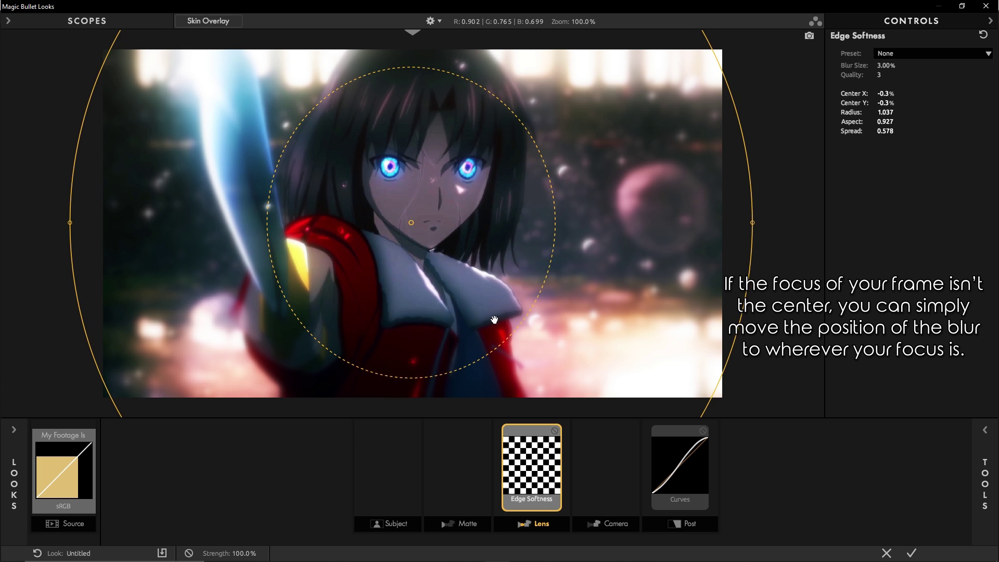
Compare the image with Edge Softness switched off and on
{"action": "left_click", "coordinate": [592, 449]}
{"action": "left_click", "coordinate": [555, 432]}
{"action": "left_click", "coordinate": [556, 431]}
{"action": "left_click", "coordinate": [556, 432]}
{"action": "left_click", "coordinate": [556, 432]}
{"action": "left_click", "coordinate": [556, 432]}
{"action": "left_click", "coordinate": [556, 432]}
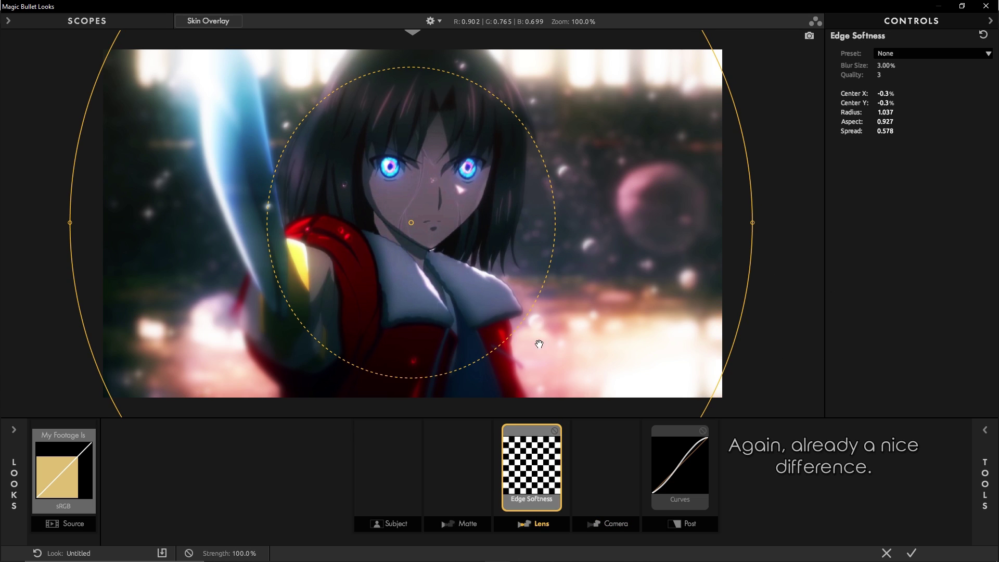
{"action": "left_click_drag", "start_coordinate": [520, 324], "coordinate": [532, 335]}
Add the Chromatic Aberration tool after Edge Softness in the Lens stage
{"action": "left_click", "coordinate": [610, 452]}
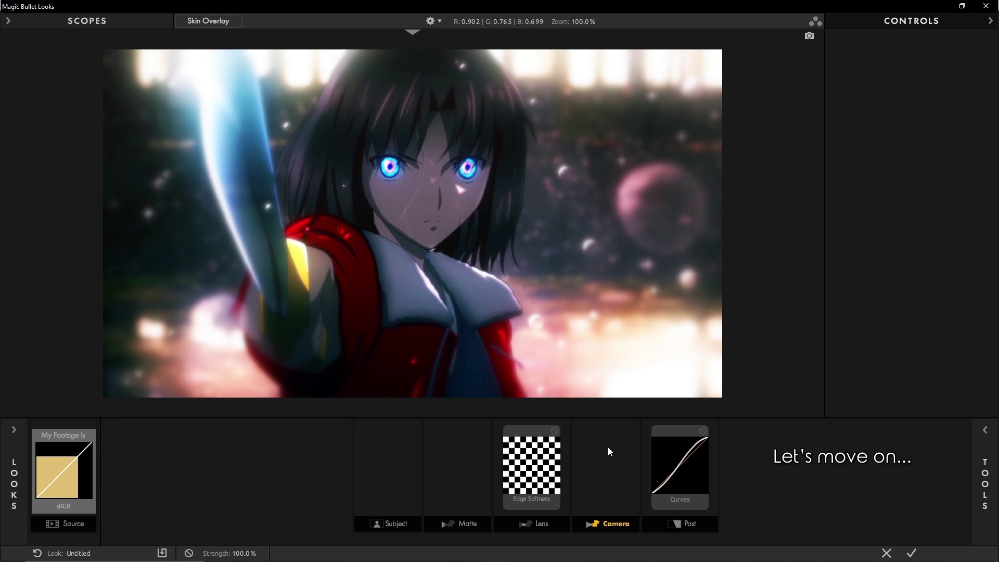
{"action": "left_click", "coordinate": [980, 458]}
{"action": "left_click", "coordinate": [841, 409]}
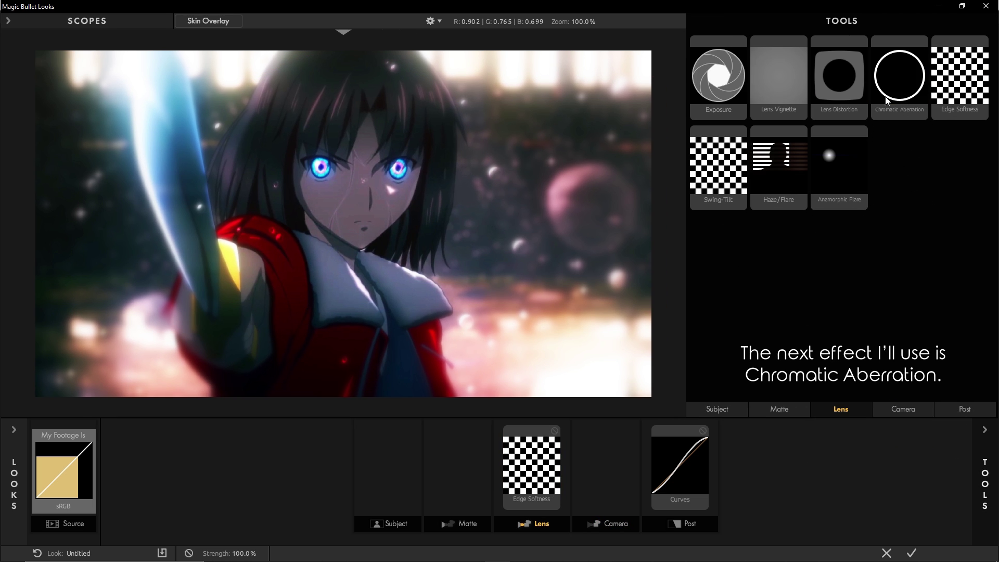
{"action": "left_click_drag", "start_coordinate": [896, 98], "coordinate": [567, 483]}
{"action": "left_click", "coordinate": [985, 453]}
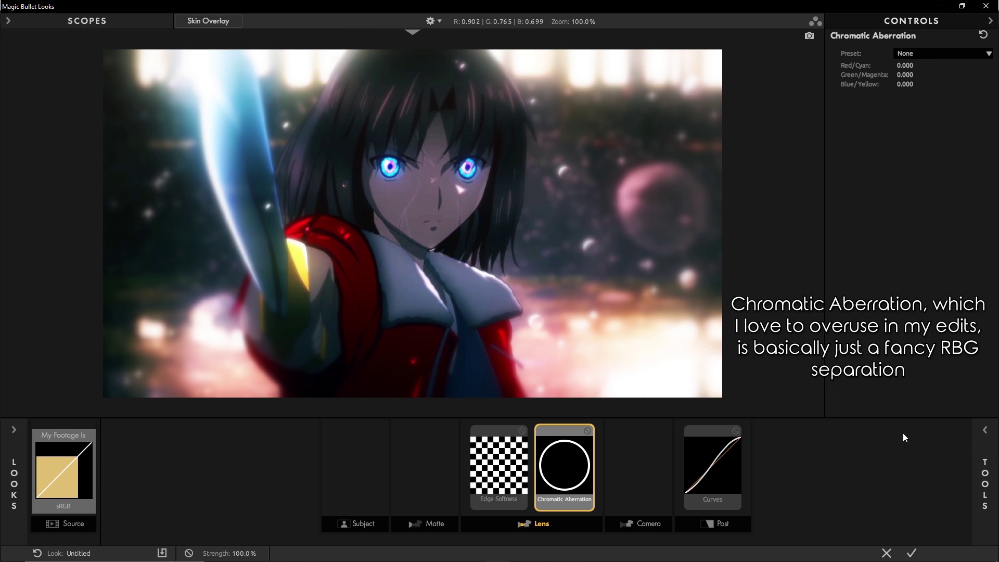
Set the Red/Cyan amount of Chromatic Aberration to 2
{"action": "left_click", "coordinate": [905, 65]}
{"action": "type", "text": "2"}
{"action": "key", "text": "Return"}
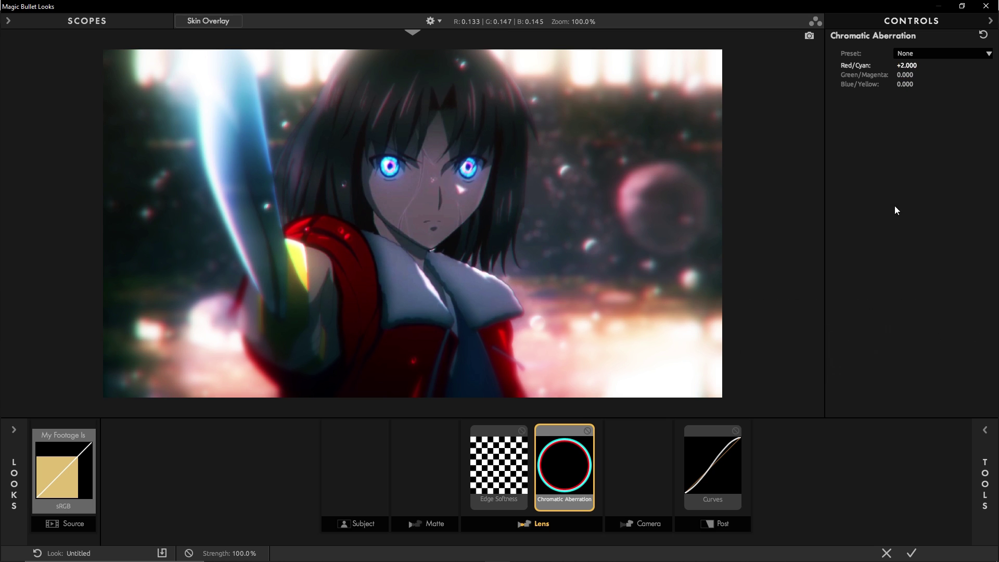
Compare the image with and without the Red/Cyan separation
{"action": "left_click", "coordinate": [588, 432]}
{"action": "left_click", "coordinate": [587, 432]}
{"action": "left_click", "coordinate": [587, 432]}
{"action": "left_click", "coordinate": [587, 432]}
{"action": "left_click", "coordinate": [588, 432]}
{"action": "left_click", "coordinate": [588, 431]}
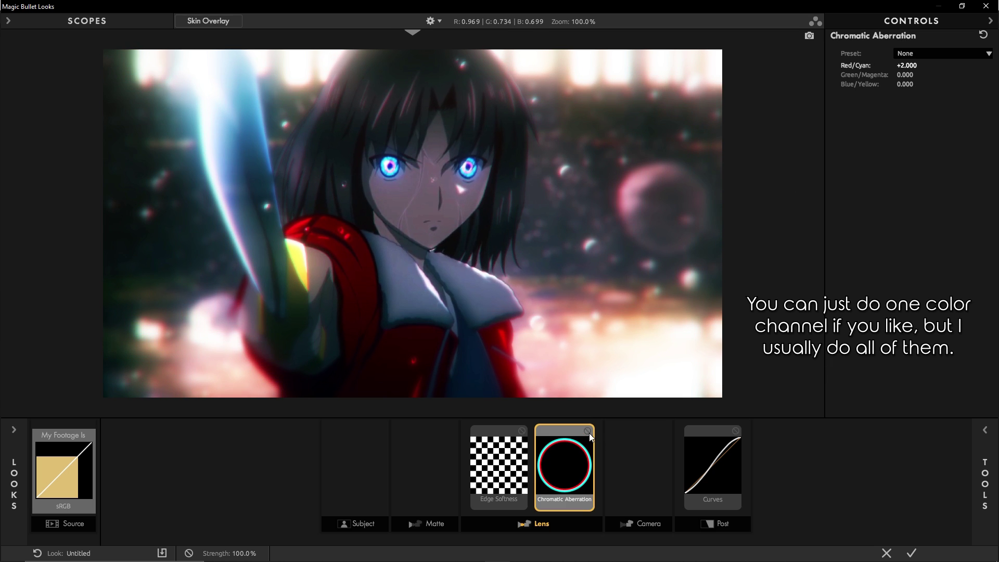
Set the Chromatic Aberration amounts to 4 for Green/Magenta and 6 for Blue/Yellow
{"action": "left_click", "coordinate": [908, 75]}
{"action": "type", "text": "4"}
{"action": "key", "text": "Tab"}
{"action": "type", "text": "6"}
{"action": "key", "text": "Return"}
Compare the image with the full Chromatic Aberration off and on, both as a whole and close up on the hair tips
{"action": "left_click", "coordinate": [588, 432]}
{"action": "left_click", "coordinate": [588, 431]}
{"action": "left_click", "coordinate": [587, 431]}
{"action": "left_click", "coordinate": [588, 432]}
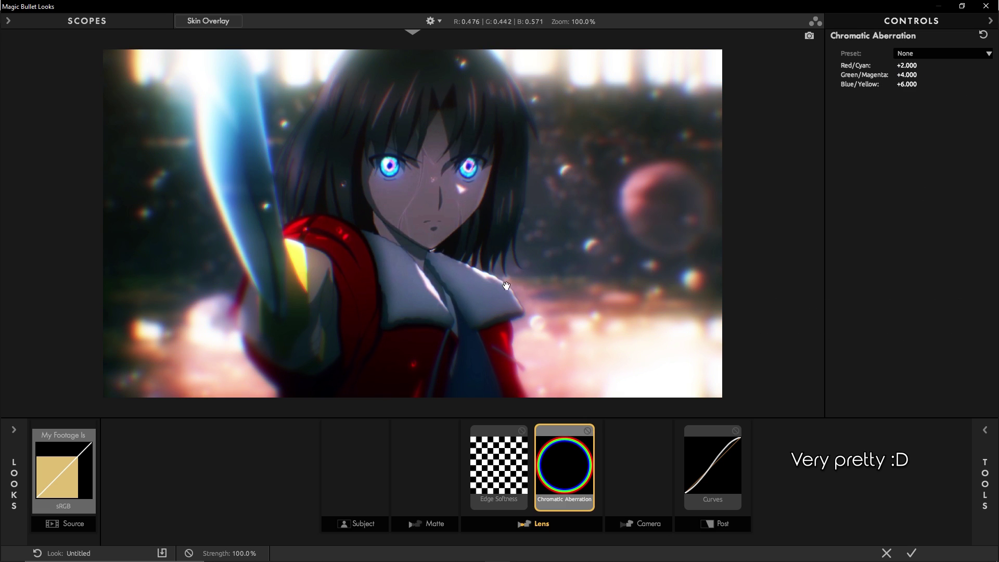
{"action": "scroll", "coordinate": [513, 265], "scroll_direction": "up", "scroll_amount": 3}
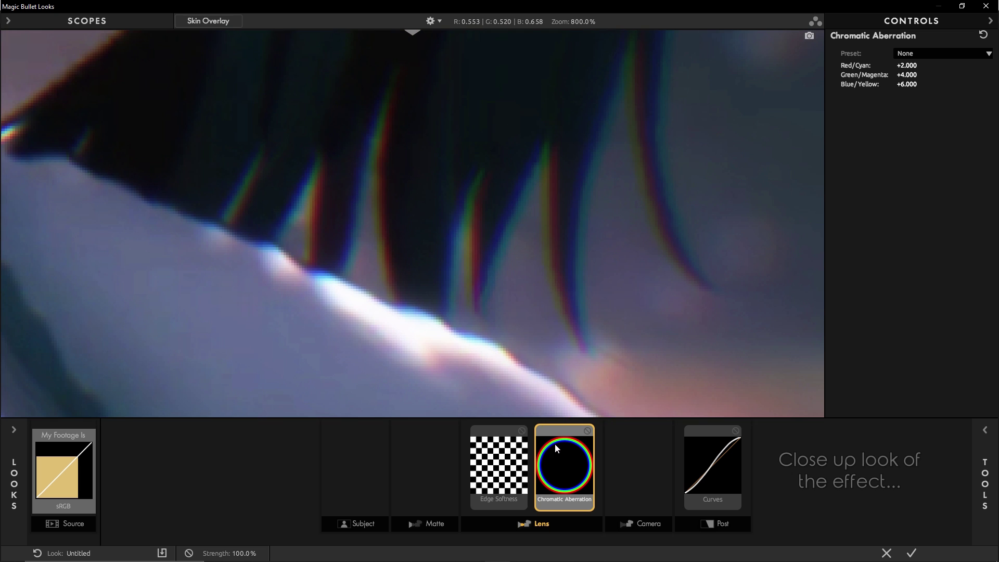
{"action": "left_click", "coordinate": [588, 431]}
{"action": "left_click", "coordinate": [587, 431]}
{"action": "left_click", "coordinate": [588, 431]}
{"action": "left_click", "coordinate": [588, 431]}
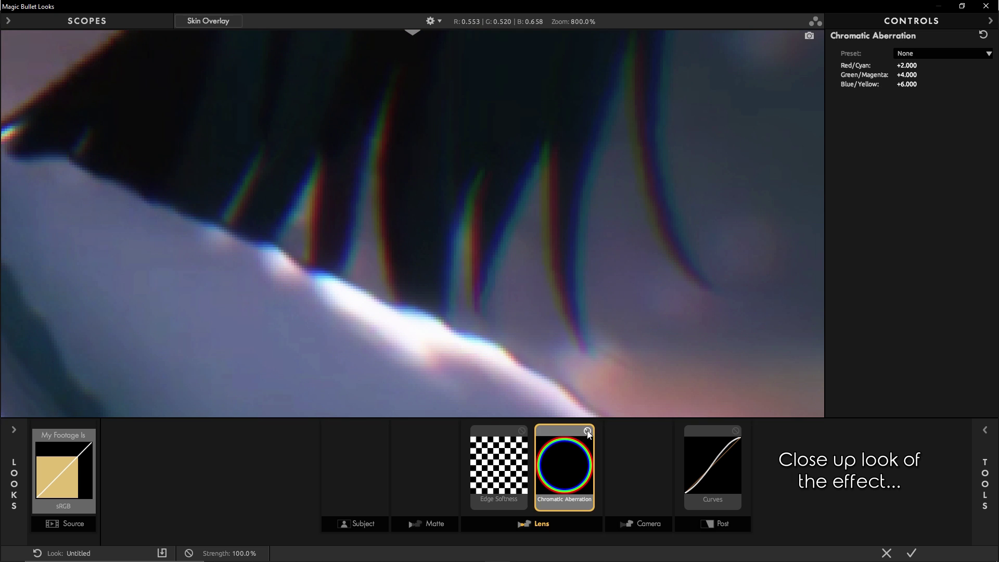
{"action": "scroll", "coordinate": [495, 252], "scroll_direction": "down", "scroll_amount": 3}
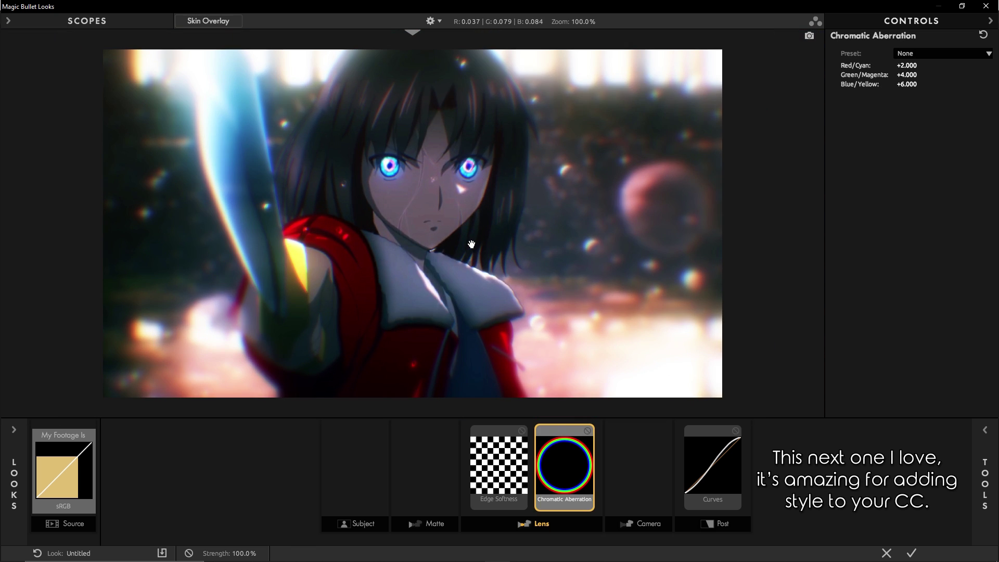
Add the HSL Colors tool to the Post stage after Curves
{"action": "left_click", "coordinate": [982, 451]}
{"action": "left_click", "coordinate": [967, 409]}
{"action": "scroll", "coordinate": [902, 214], "scroll_direction": "down", "scroll_amount": 2}
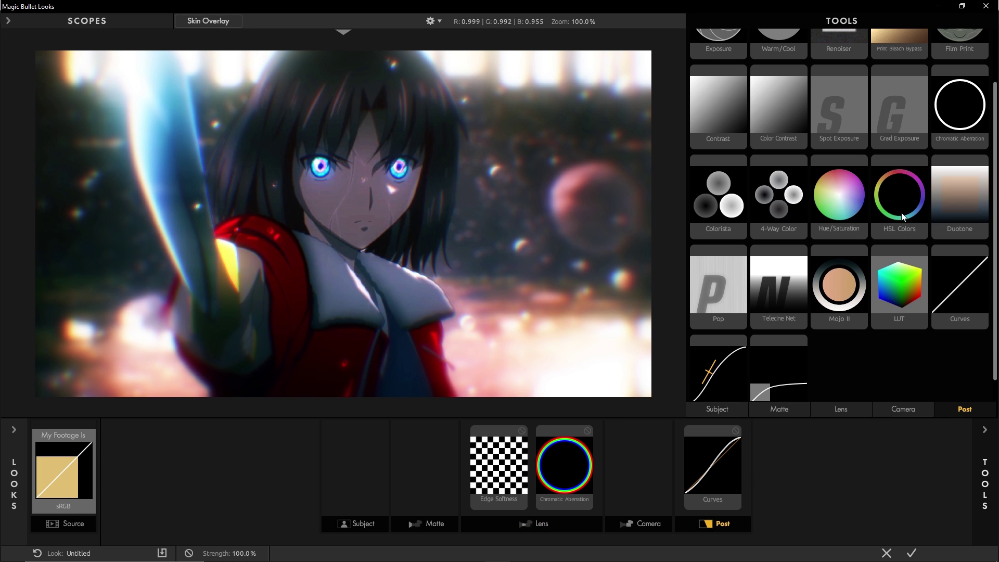
{"action": "left_click_drag", "start_coordinate": [894, 234], "coordinate": [762, 460]}
{"action": "left_click", "coordinate": [978, 442]}
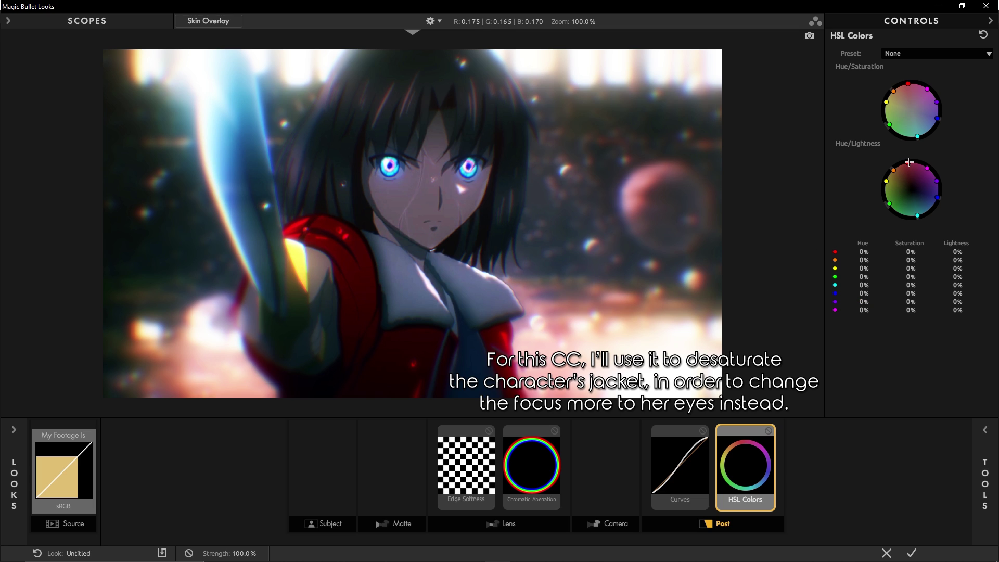
Try shifting the red and cyan nodes on the HSL Colors wheels, and reset the tool
{"action": "left_click_drag", "start_coordinate": [906, 163], "coordinate": [920, 137]}
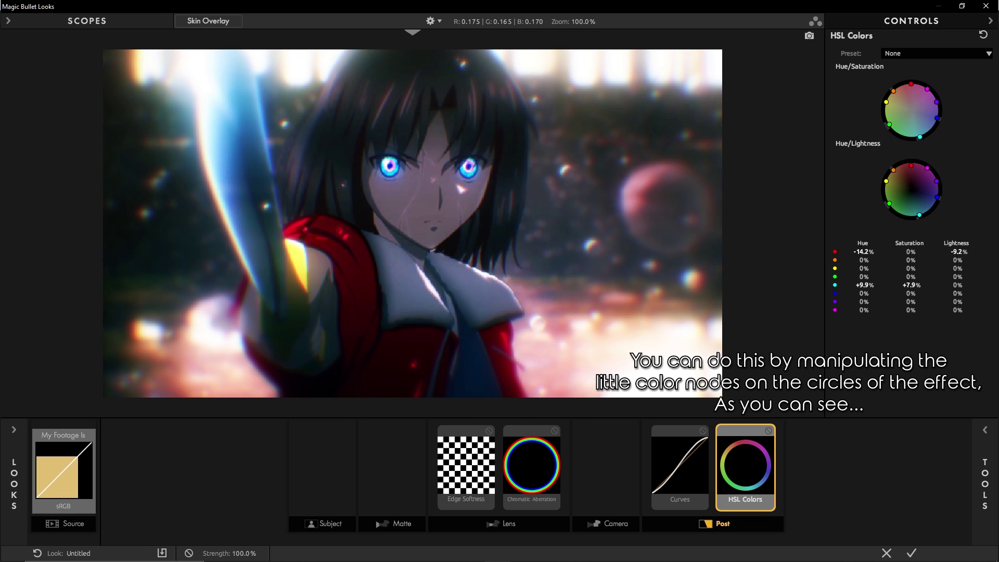
{"action": "left_click", "coordinate": [984, 35]}
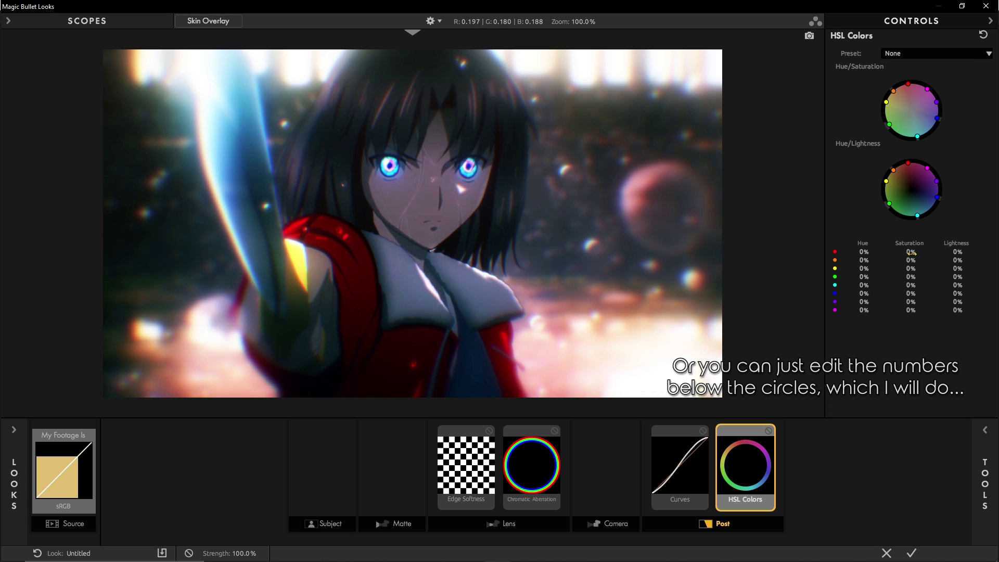
Set the red range in HSL Colors to -100% saturation and -50% lightness
{"action": "left_click_drag", "start_coordinate": [911, 252], "coordinate": [859, 252]}
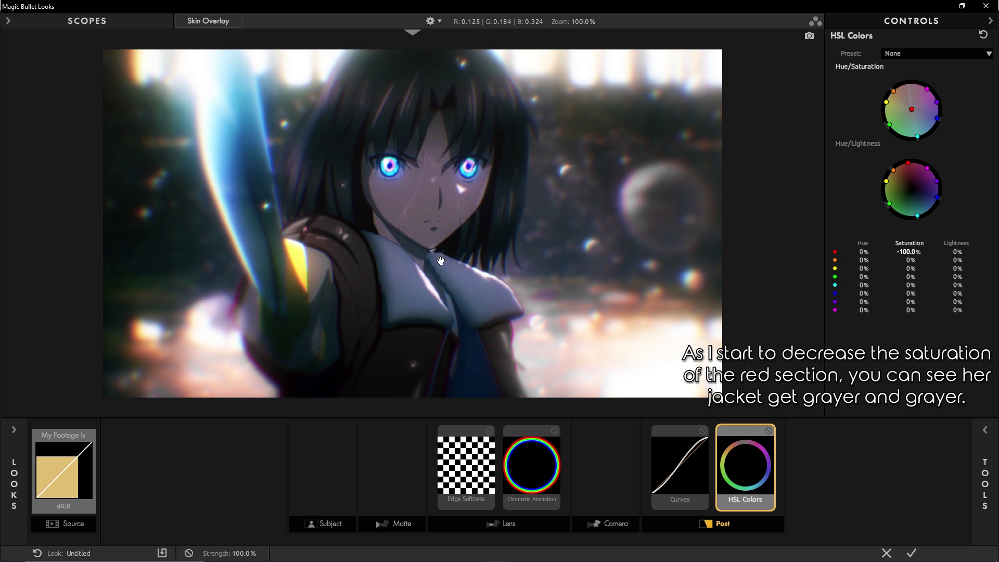
{"action": "left_click_drag", "start_coordinate": [957, 252], "coordinate": [945, 252]}
{"action": "left_click", "coordinate": [958, 252]}
{"action": "type", "text": "-50"}
{"action": "key", "text": "Return"}
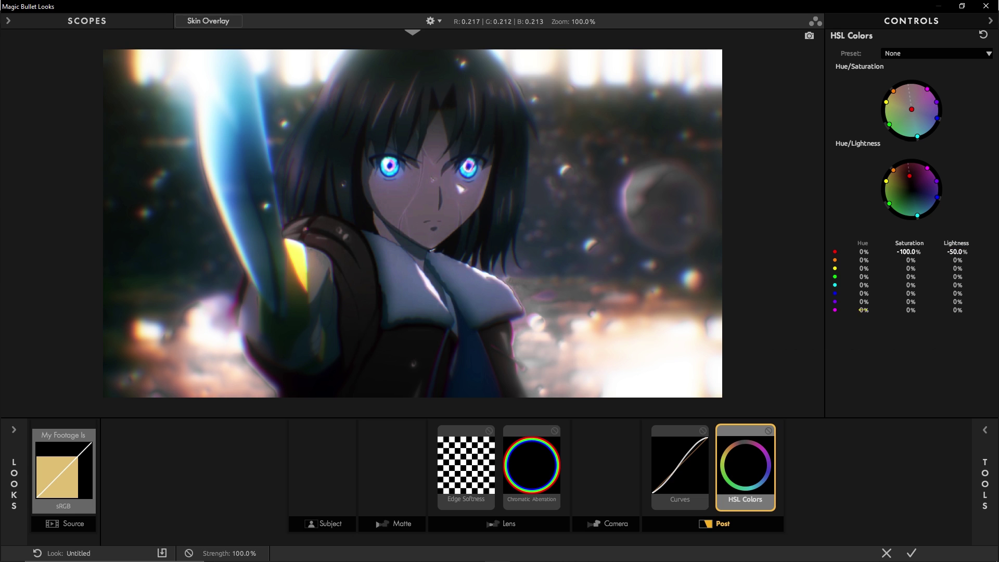
Compare the image with the HSL Colors red desaturation off and on
{"action": "left_click", "coordinate": [768, 431]}
{"action": "left_click", "coordinate": [769, 431]}
{"action": "left_click", "coordinate": [768, 431]}
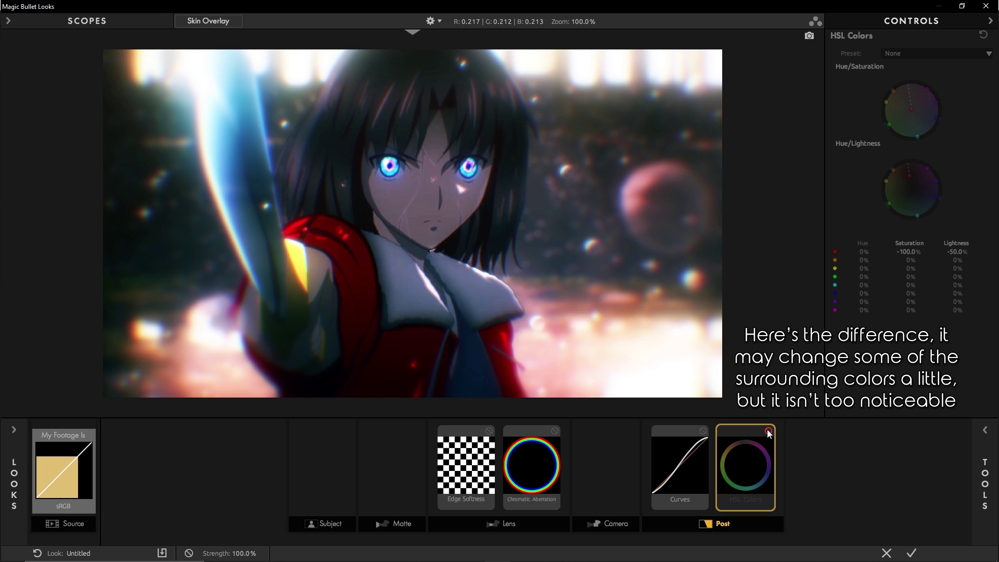
{"action": "left_click", "coordinate": [769, 430]}
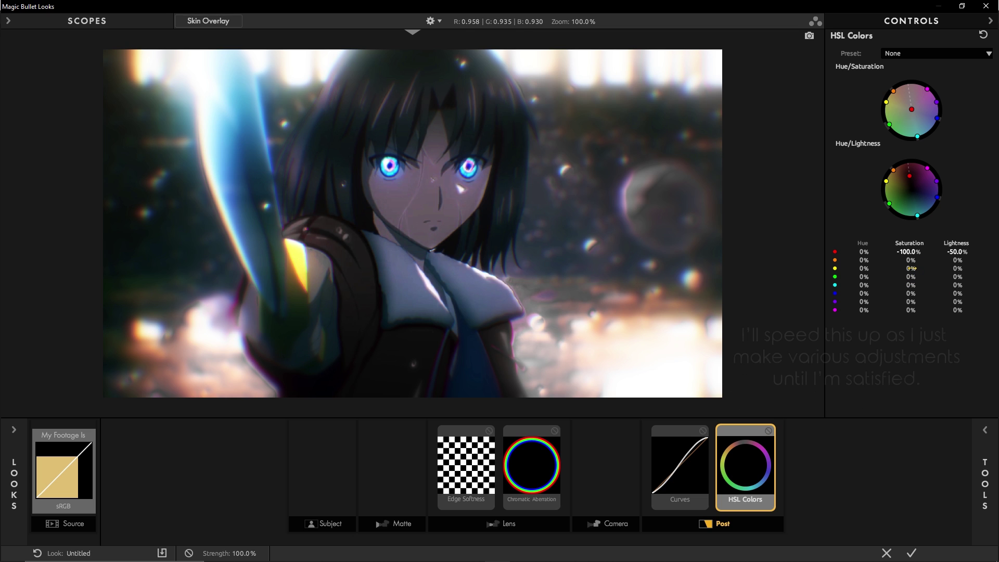
Set the orange, yellow and green saturation to -100% and compare the image with HSL Colors off and on
{"action": "mouse_move", "coordinate": [910, 269]}
{"action": "left_mouse_down"}
{"action": "mouse_move", "coordinate": [879, 268]}
{"action": "mouse_move", "coordinate": [881, 277]}
{"action": "mouse_move", "coordinate": [905, 260]}
{"action": "left_mouse_up"}
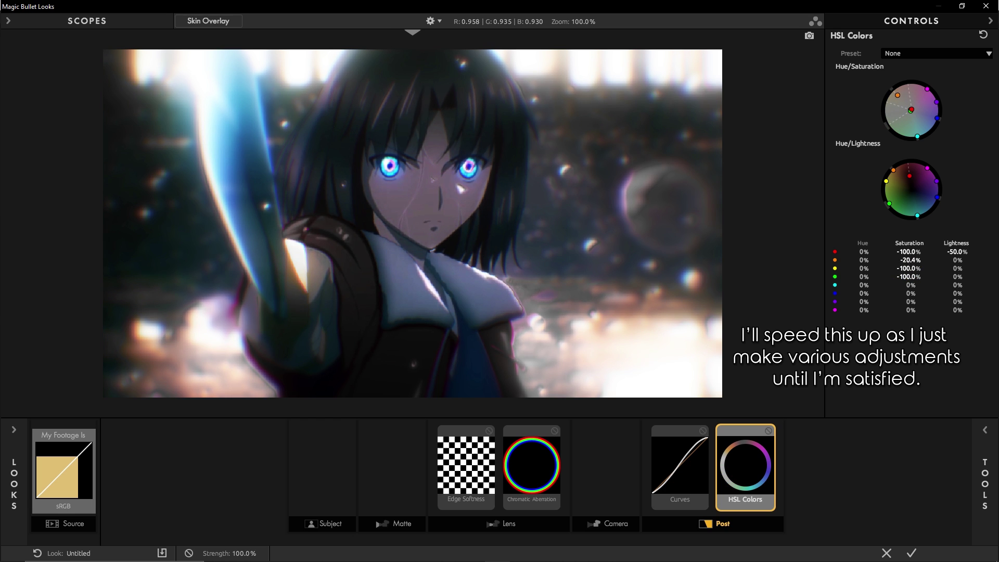
{"action": "left_click", "coordinate": [770, 432]}
{"action": "left_click", "coordinate": [770, 432]}
{"action": "left_click", "coordinate": [770, 432]}
{"action": "left_click", "coordinate": [770, 431]}
Add the Diffusion tool to the Matte stage
{"action": "left_click", "coordinate": [978, 440]}
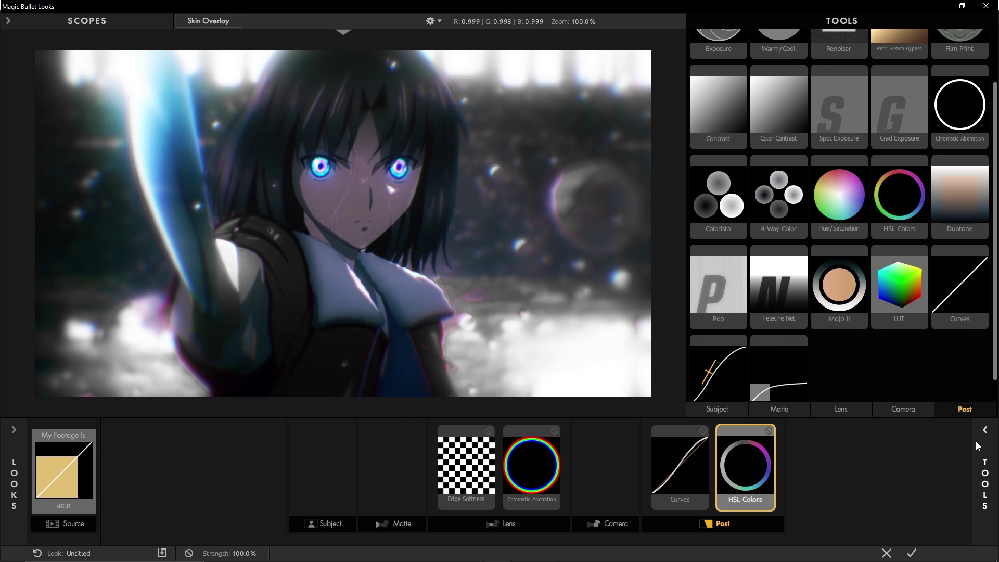
{"action": "left_click_drag", "start_coordinate": [995, 376], "coordinate": [995, 312]}
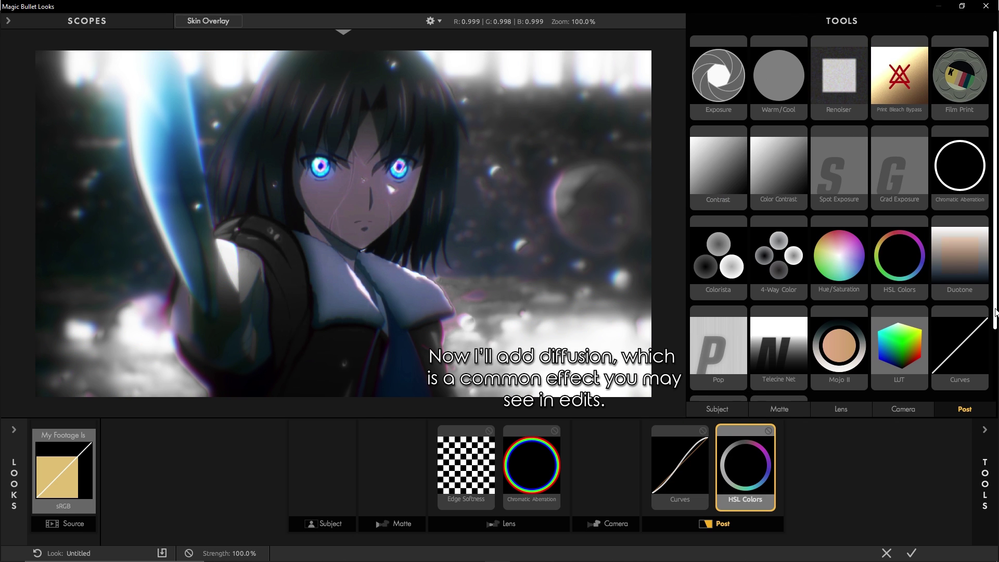
{"action": "left_click", "coordinate": [789, 410]}
{"action": "left_click_drag", "start_coordinate": [908, 97], "coordinate": [451, 468]}
{"action": "left_click", "coordinate": [985, 461]}
Compare the image with the default Diffusion off and on
{"action": "left_click", "coordinate": [415, 431]}
{"action": "left_click", "coordinate": [414, 431]}
{"action": "left_click", "coordinate": [414, 431]}
{"action": "left_click", "coordinate": [414, 431]}
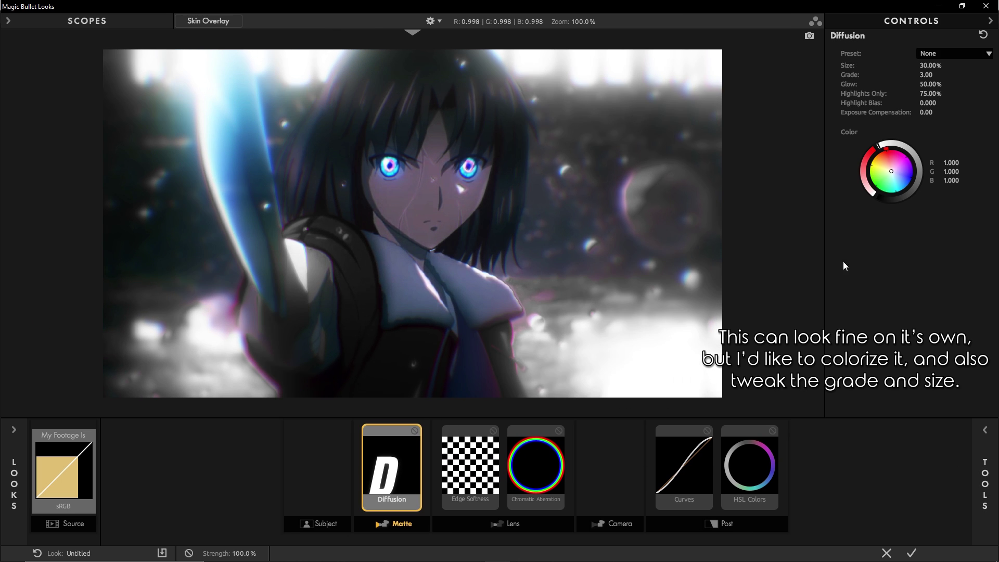
Tint the Diffusion blue, raise its grade to 6 and increase its size to about 39%
{"action": "left_click_drag", "start_coordinate": [892, 171], "coordinate": [911, 172]}
{"action": "left_click_drag", "start_coordinate": [924, 74], "coordinate": [948, 66]}
Compare the image with the blue Diffusion off and on
{"action": "left_click", "coordinate": [415, 431]}
{"action": "left_click", "coordinate": [415, 431]}
{"action": "left_click", "coordinate": [416, 431]}
{"action": "left_click", "coordinate": [416, 432]}
{"action": "left_click", "coordinate": [416, 430]}
{"action": "left_click", "coordinate": [415, 430]}
{"action": "left_click", "coordinate": [416, 430]}
{"action": "left_click", "coordinate": [416, 429]}
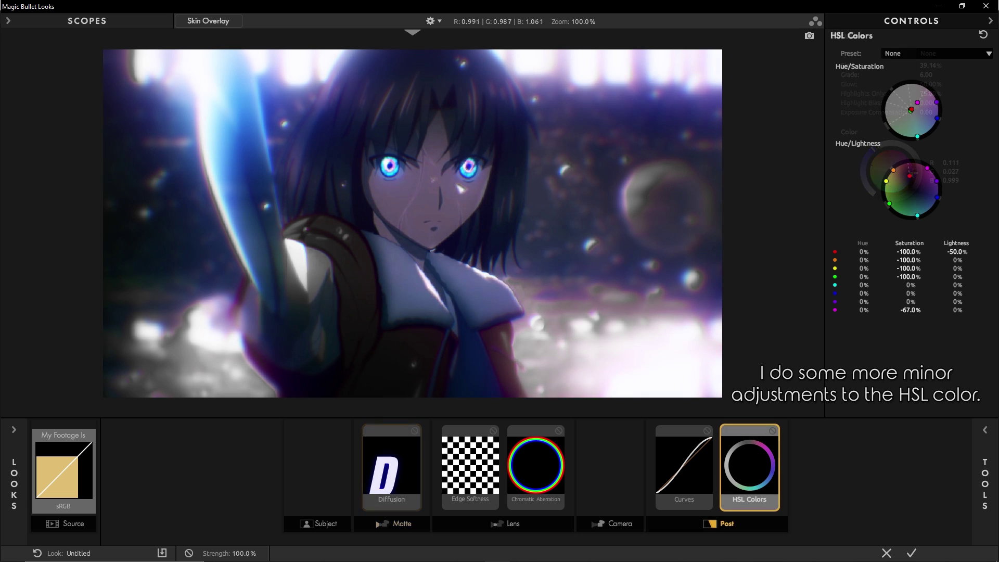
Set the magenta saturation in HSL Colors to -100% and compare the image with the tool off and on
{"action": "left_click_drag", "start_coordinate": [911, 310], "coordinate": [904, 310]}
{"action": "left_click", "coordinate": [773, 431]}
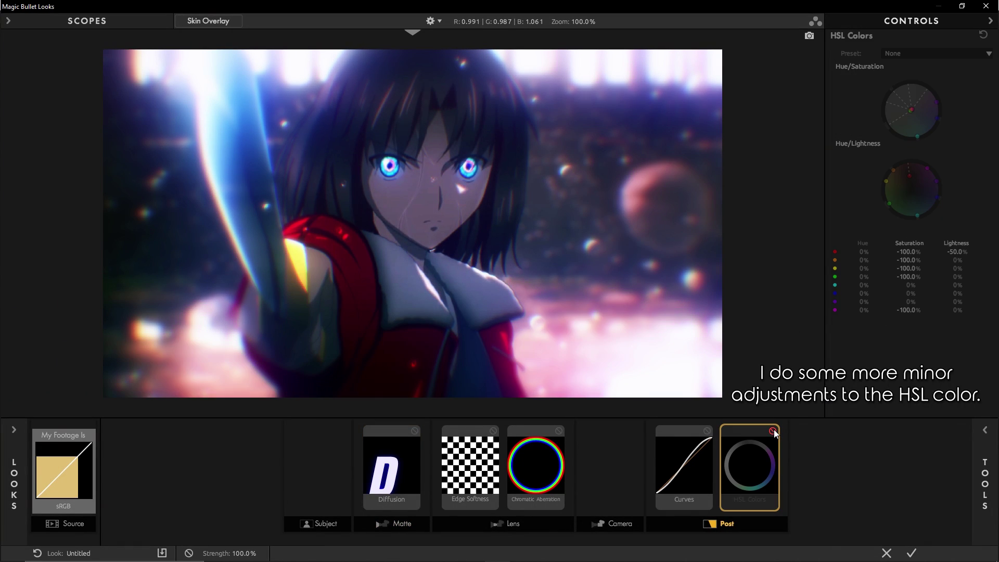
{"action": "left_click", "coordinate": [773, 431]}
{"action": "left_click", "coordinate": [773, 431]}
{"action": "left_click", "coordinate": [772, 431]}
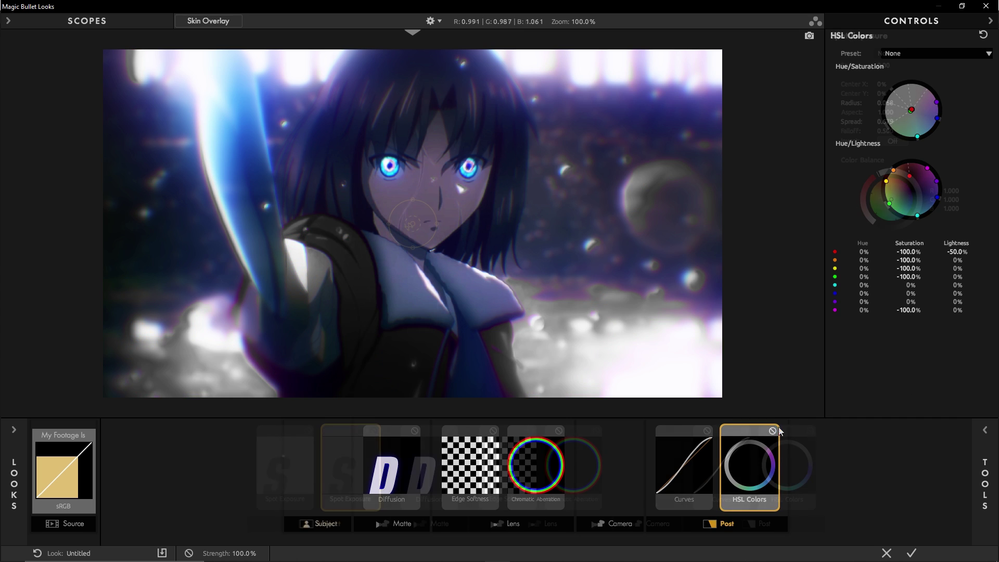
Place the second Spot Exposure over the character's eye farther from the blade, with a radius of 0.040
{"action": "left_click_drag", "start_coordinate": [413, 225], "coordinate": [478, 179]}
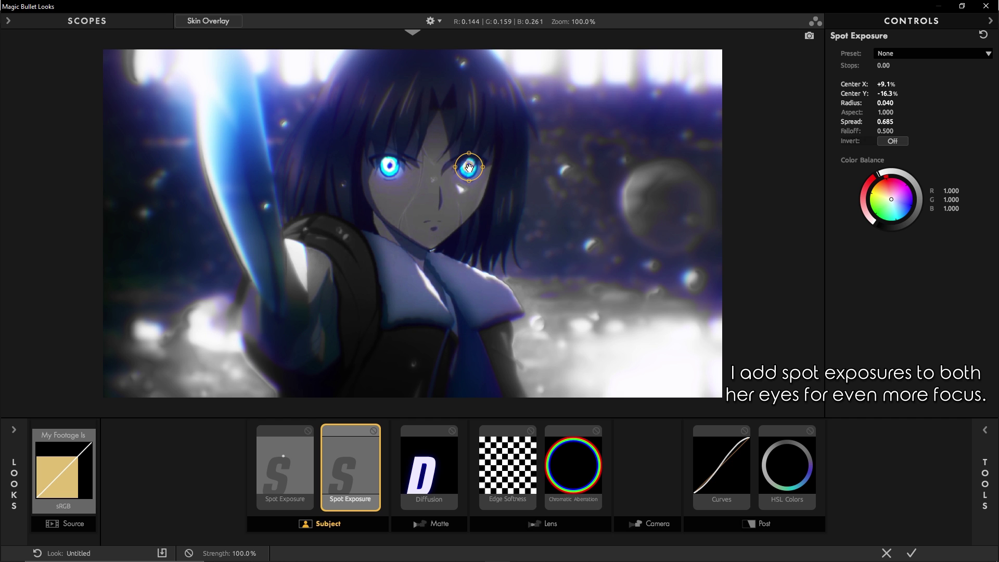
{"action": "left_click_drag", "start_coordinate": [469, 169], "coordinate": [469, 167]}
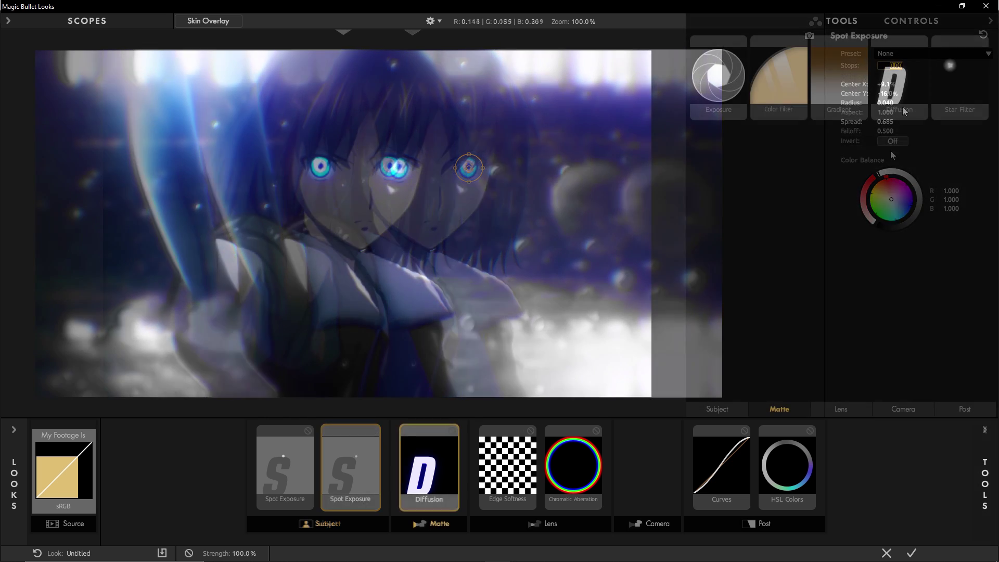
Add a second Diffusion to the Matte stage, tint it purple and raise its grade
{"action": "left_click_drag", "start_coordinate": [899, 78], "coordinate": [461, 468]}
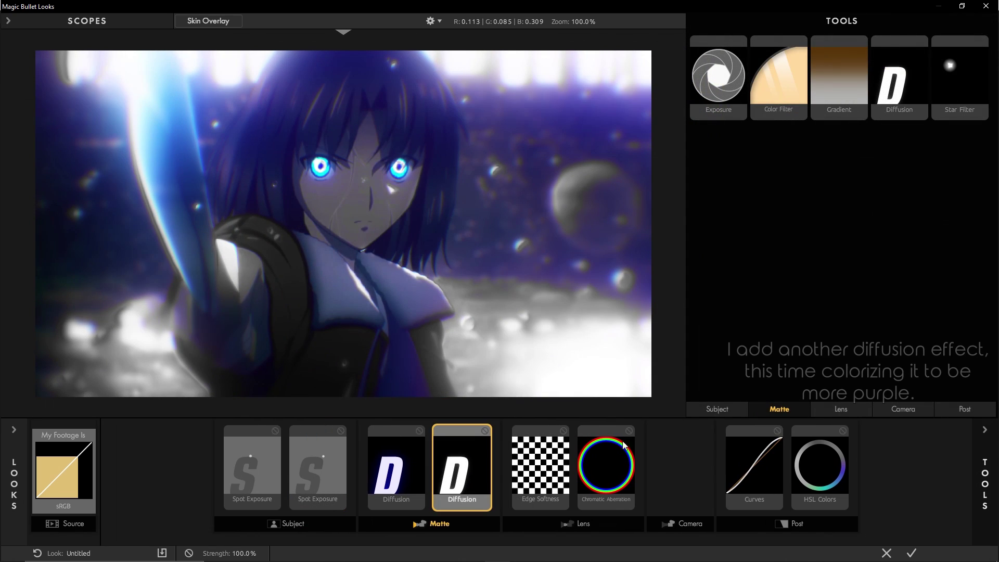
{"action": "left_click", "coordinate": [971, 462]}
{"action": "left_click_drag", "start_coordinate": [902, 158], "coordinate": [908, 157]}
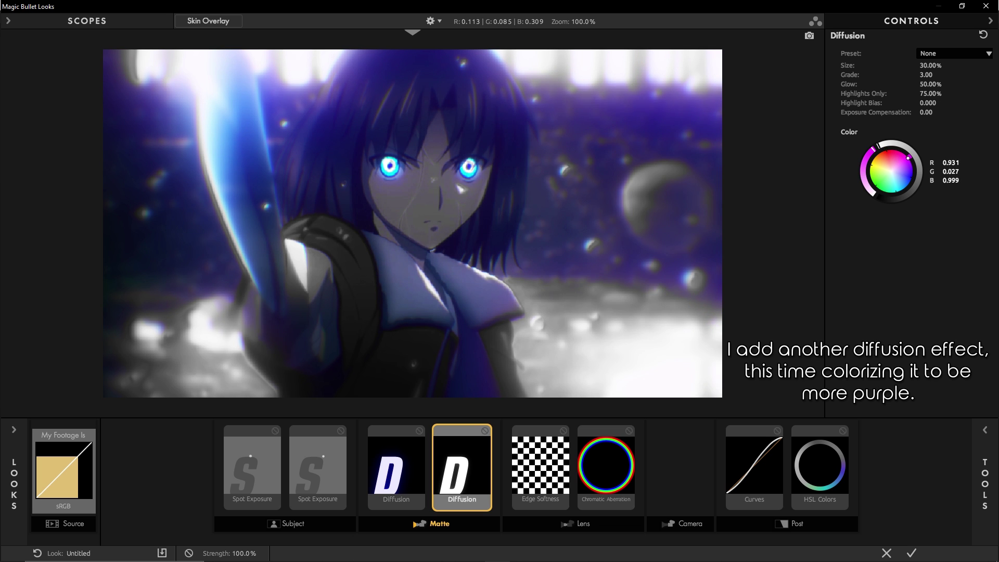
{"action": "left_click_drag", "start_coordinate": [911, 164], "coordinate": [911, 162]}
{"action": "left_click_drag", "start_coordinate": [928, 74], "coordinate": [956, 74]}
Add a Lens Vignette with increased Vignette and Aspect values, and apply the finished look to the adjustment layer
{"action": "left_click_drag", "start_coordinate": [790, 101], "coordinate": [632, 510]}
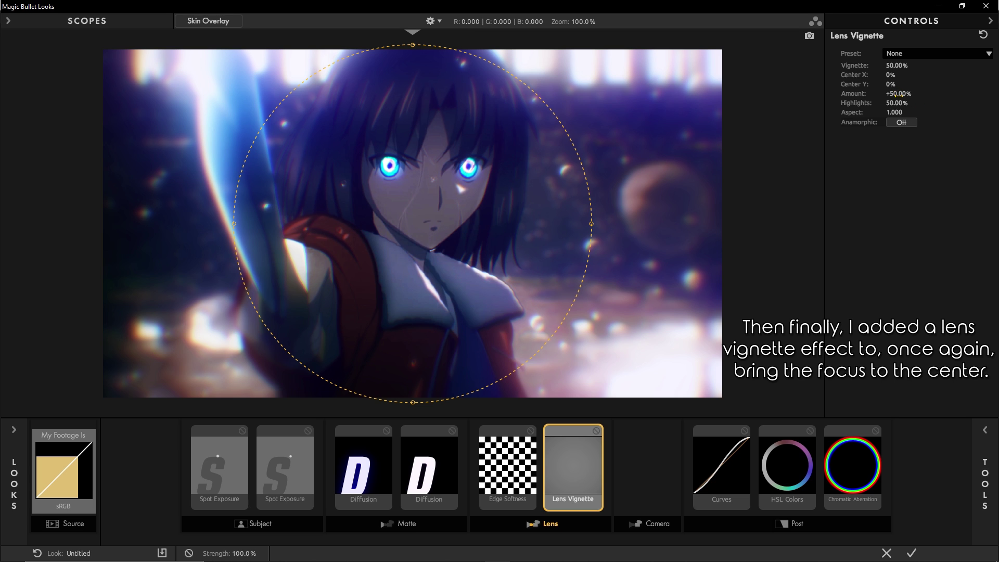
{"action": "left_click_drag", "start_coordinate": [899, 65], "coordinate": [914, 65]}
{"action": "left_click_drag", "start_coordinate": [892, 112], "coordinate": [908, 112]}
{"action": "left_click", "coordinate": [926, 521]}
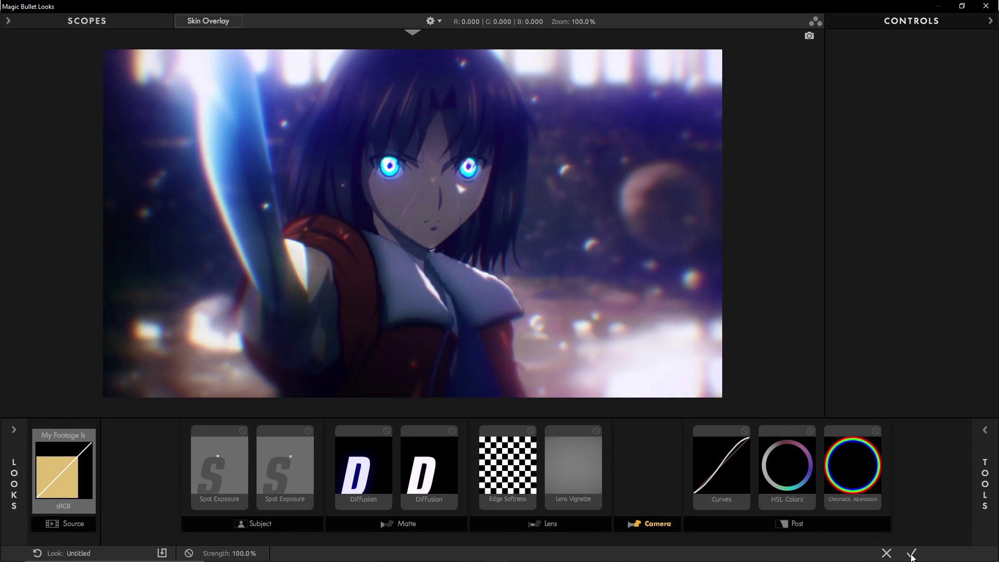
{"action": "left_click", "coordinate": [911, 554]}
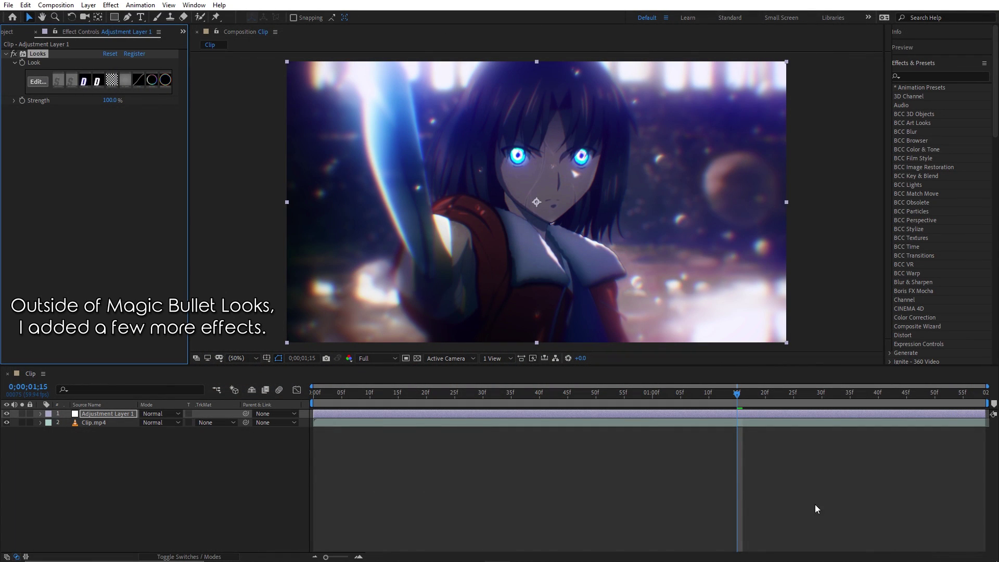
Add uni.Chromatic Aberration to Adjustment Layer 1, with Flatten at 75 and the Smudges lens texture
{"action": "left_click", "coordinate": [699, 474]}
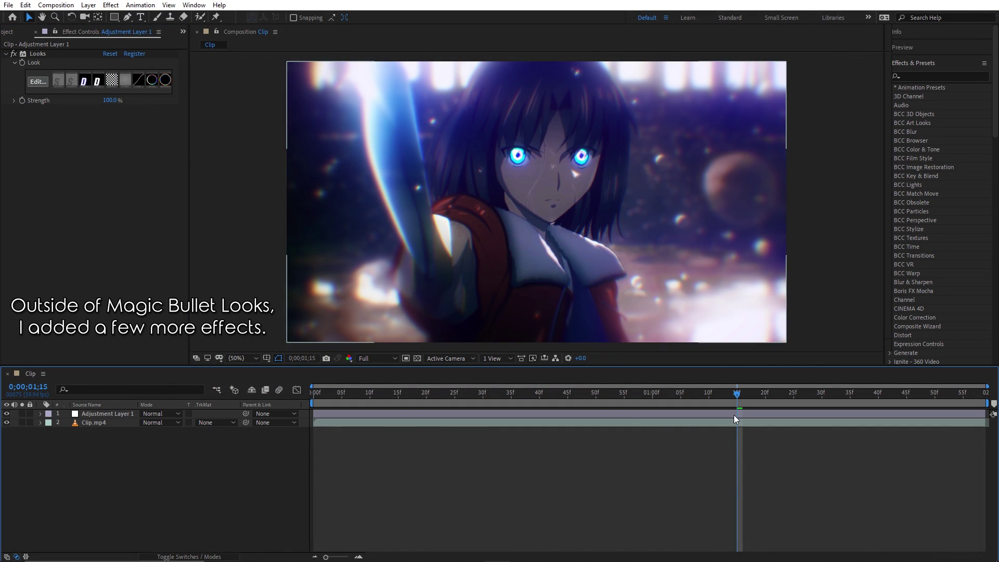
{"action": "type", "text": "chromatic"}
{"action": "left_click_drag", "start_coordinate": [952, 114], "coordinate": [742, 412]}
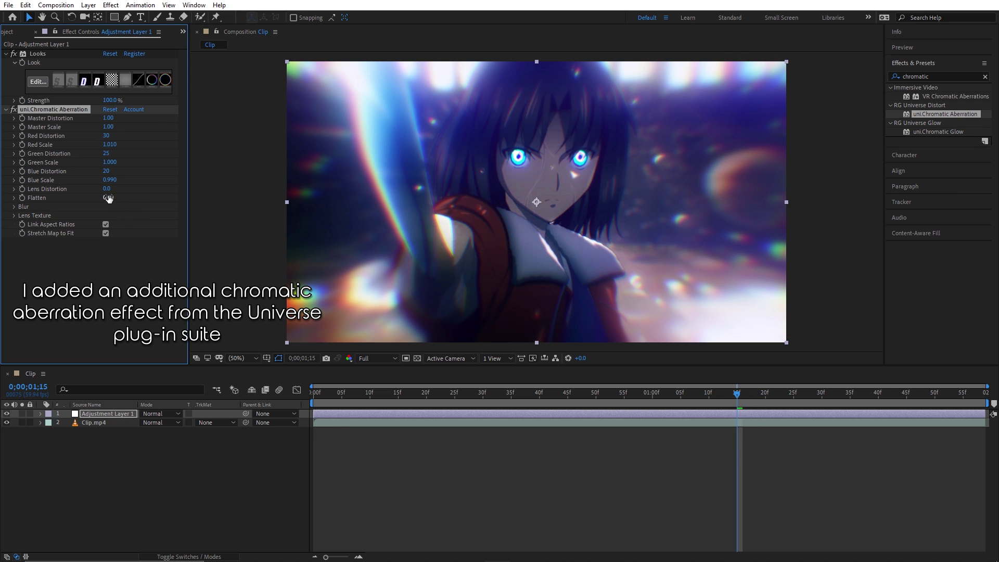
{"action": "left_click_drag", "start_coordinate": [107, 198], "coordinate": [146, 206]}
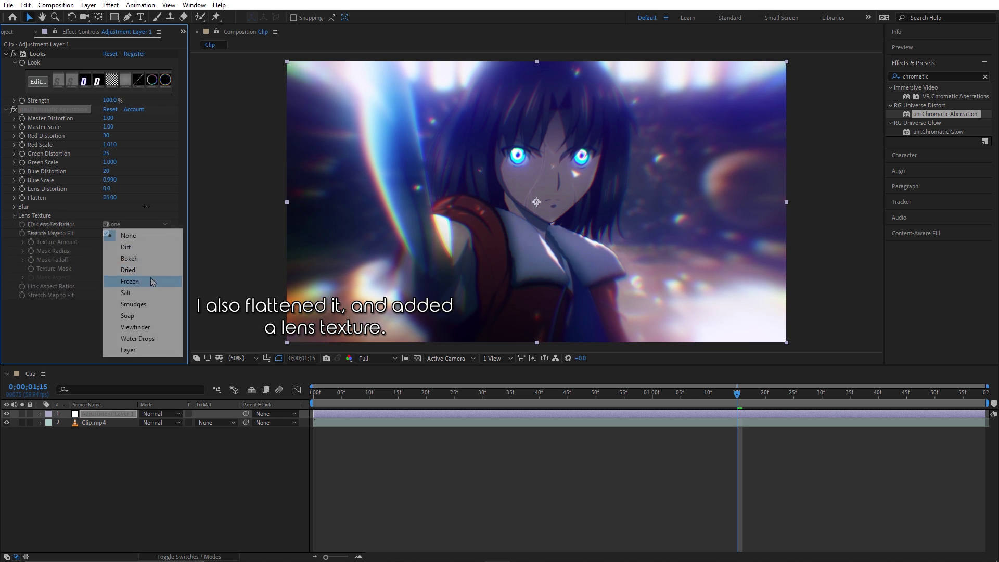
{"action": "left_click", "coordinate": [152, 306]}
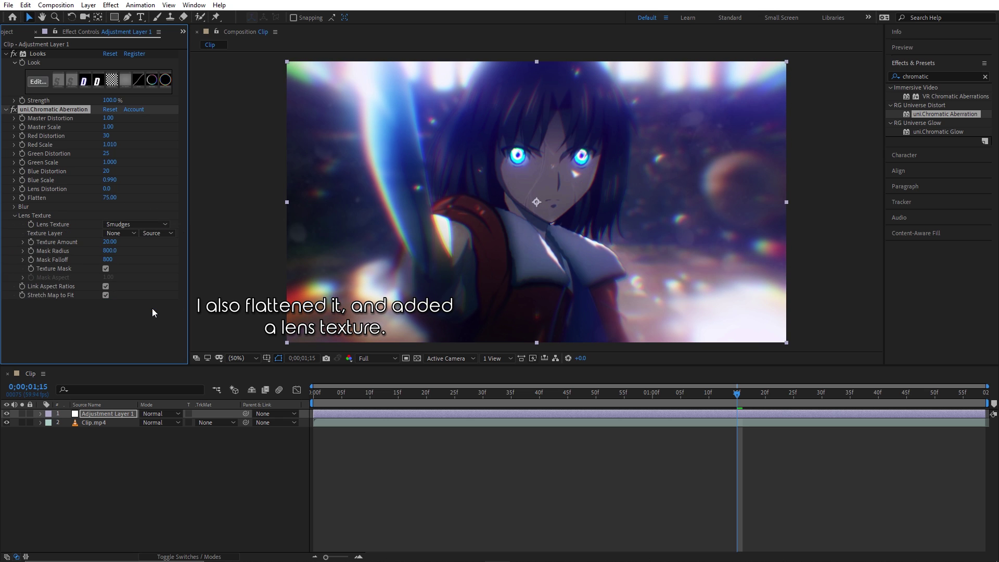
Apply the Shine effect to a new adjustment layer and place its source point between the character's eyes
{"action": "left_click_drag", "start_coordinate": [920, 97], "coordinate": [735, 411]}
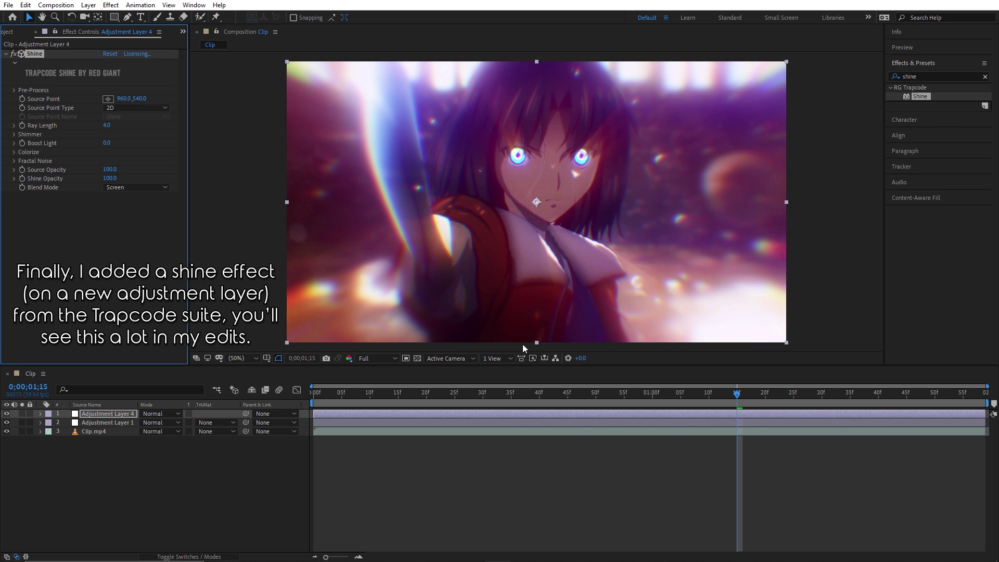
{"action": "left_click", "coordinate": [108, 98]}
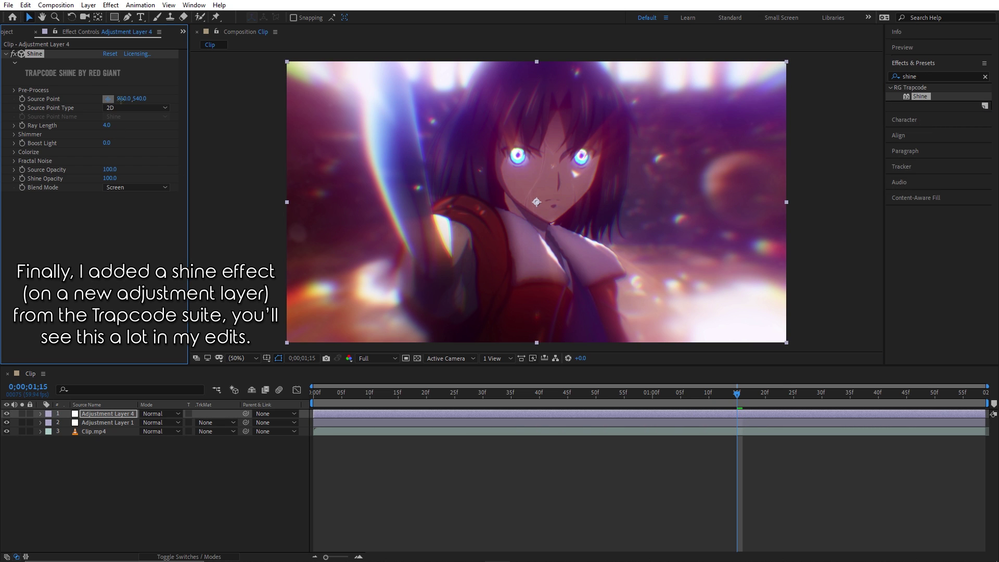
{"action": "left_click", "coordinate": [552, 157]}
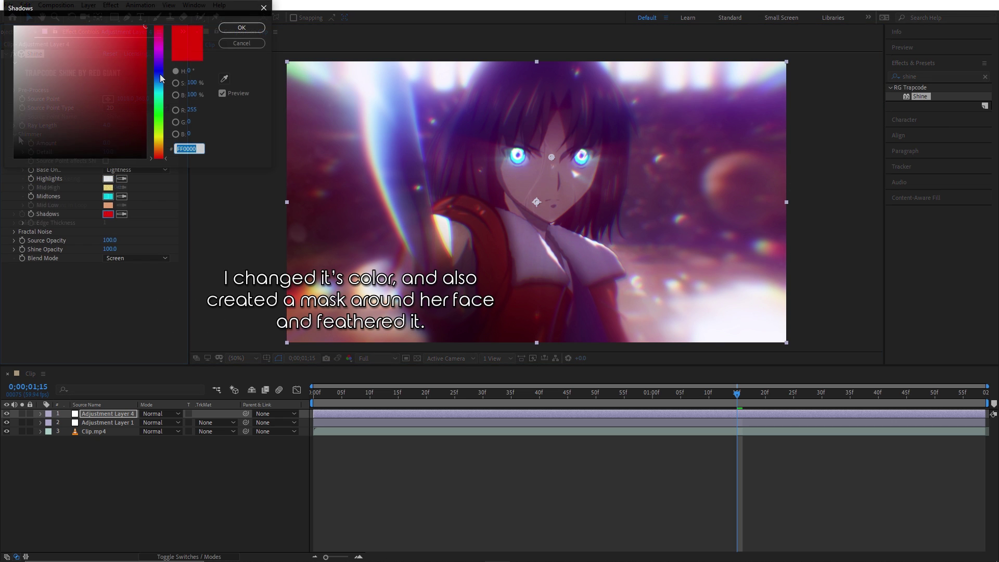
Change the Shadows color in Shine's Colorize settings to blue
{"action": "left_click", "coordinate": [159, 74]}
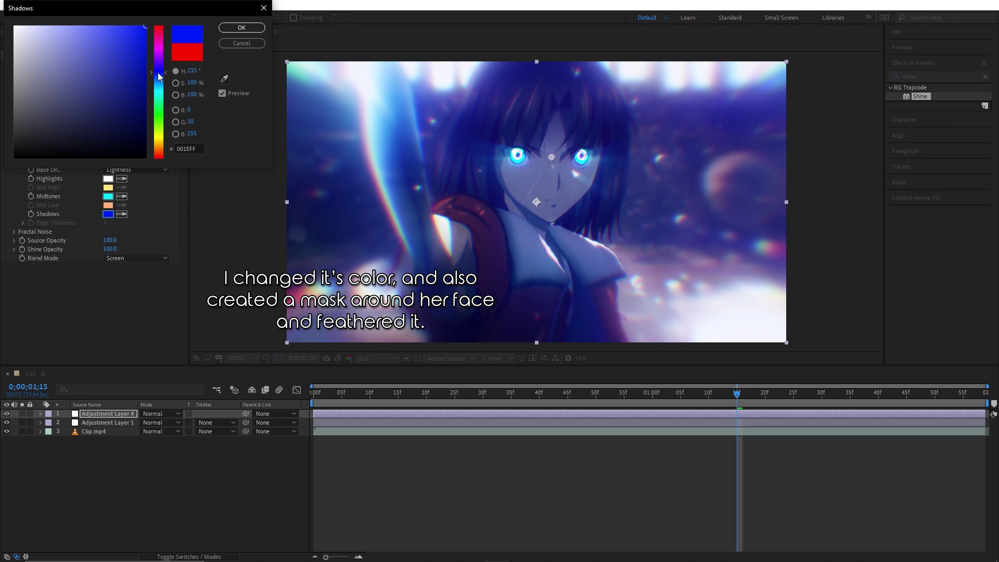
{"action": "left_click_drag", "start_coordinate": [158, 77], "coordinate": [166, 82]}
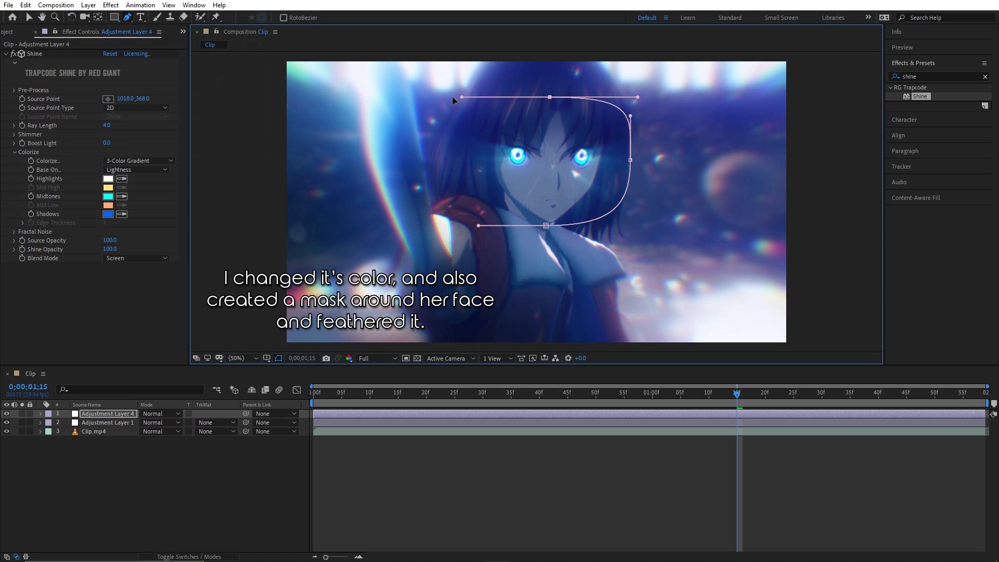
Complete a closed, rounded mask around the character's face on the Shine adjustment layer
{"action": "left_click_drag", "start_coordinate": [452, 97], "coordinate": [478, 98]}
{"action": "left_click_drag", "start_coordinate": [456, 155], "coordinate": [462, 210]}
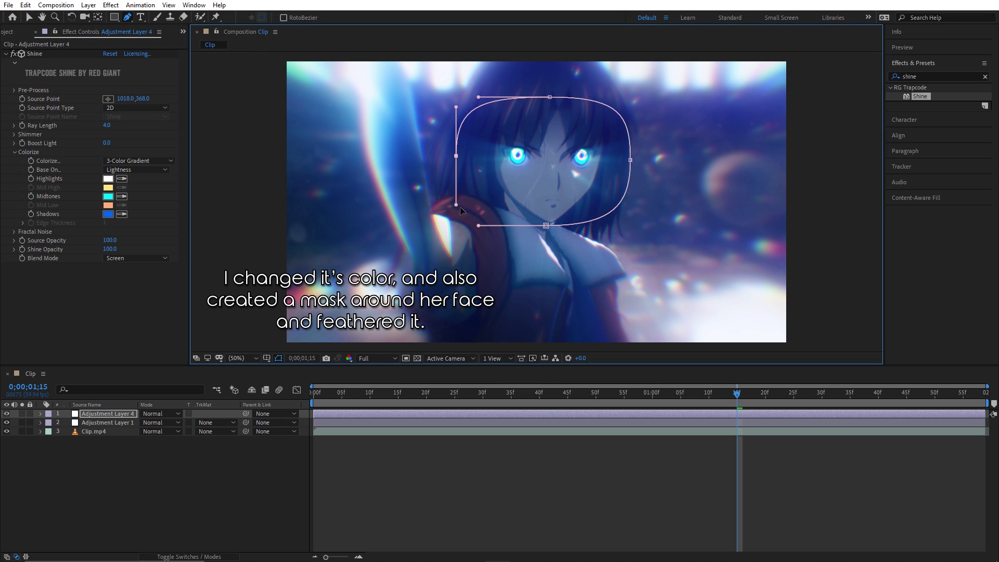
{"action": "left_click", "coordinate": [546, 227]}
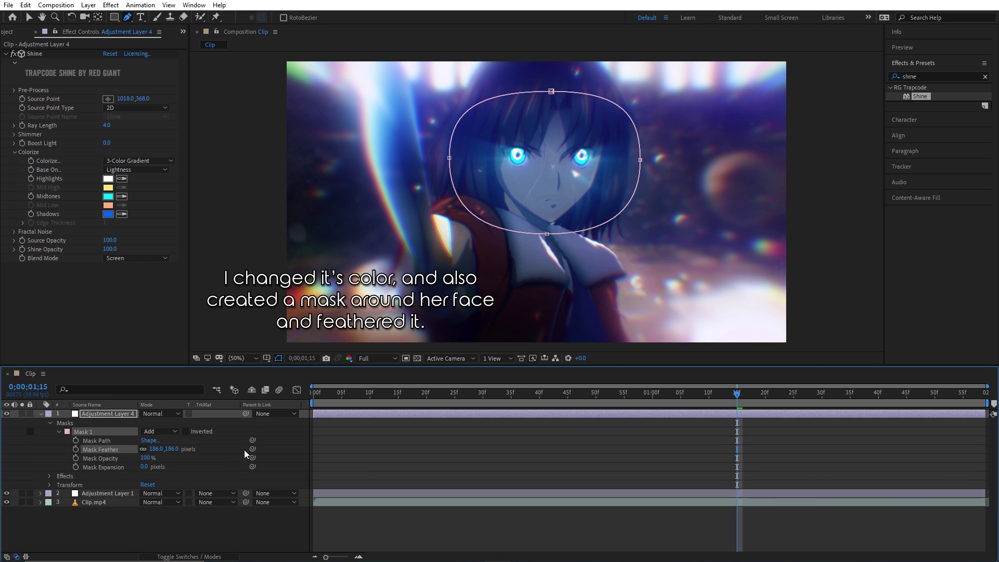
Set the face mask's feather to 300 pixels and increase its expansion
{"action": "left_click", "coordinate": [156, 449]}
{"action": "type", "text": "300"}
{"action": "key", "text": "Return"}
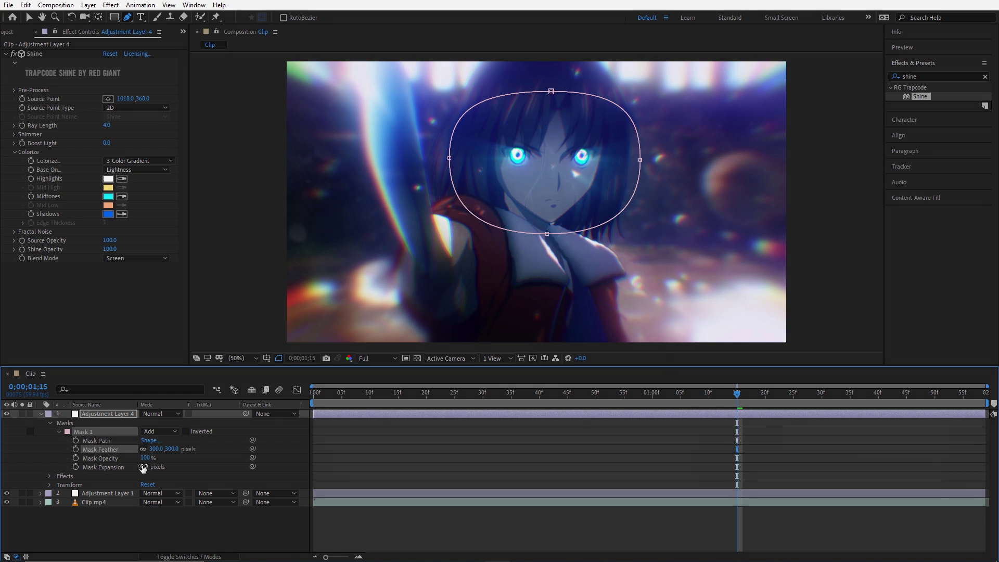
{"action": "left_click_drag", "start_coordinate": [143, 466], "coordinate": [178, 463]}
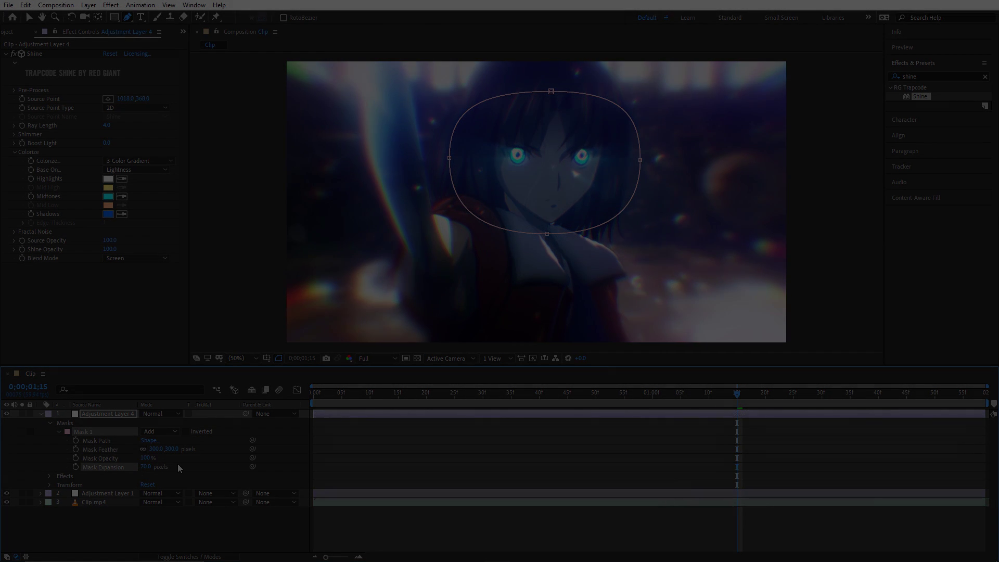
{"action": "left_click", "coordinate": [147, 467]}
{"action": "type", "text": "5"}
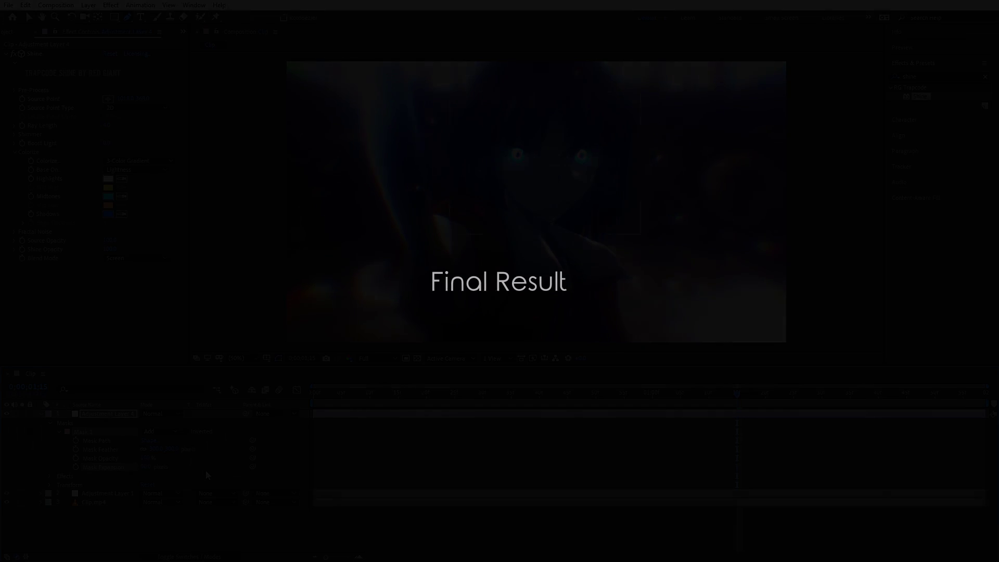